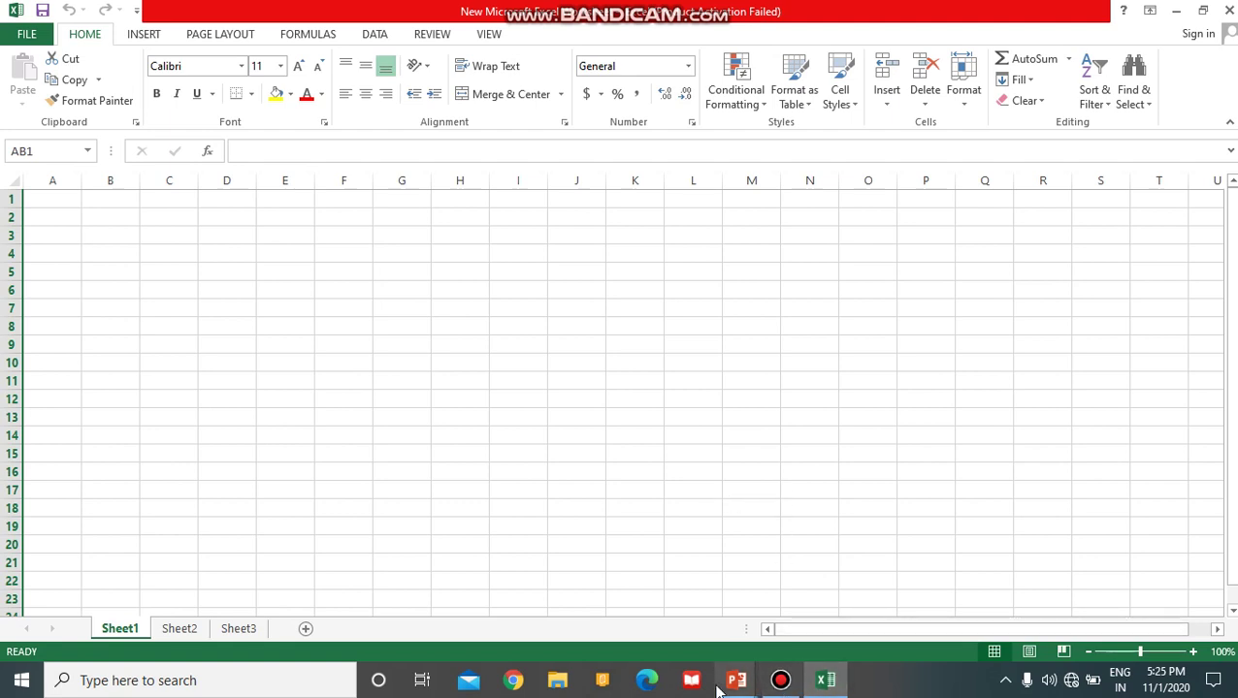
Switch to the PowerPoint slide show and mark Workbook and Worksheet in the components list with yellow check marks.
mouse_move(734, 682)
click(804, 603)
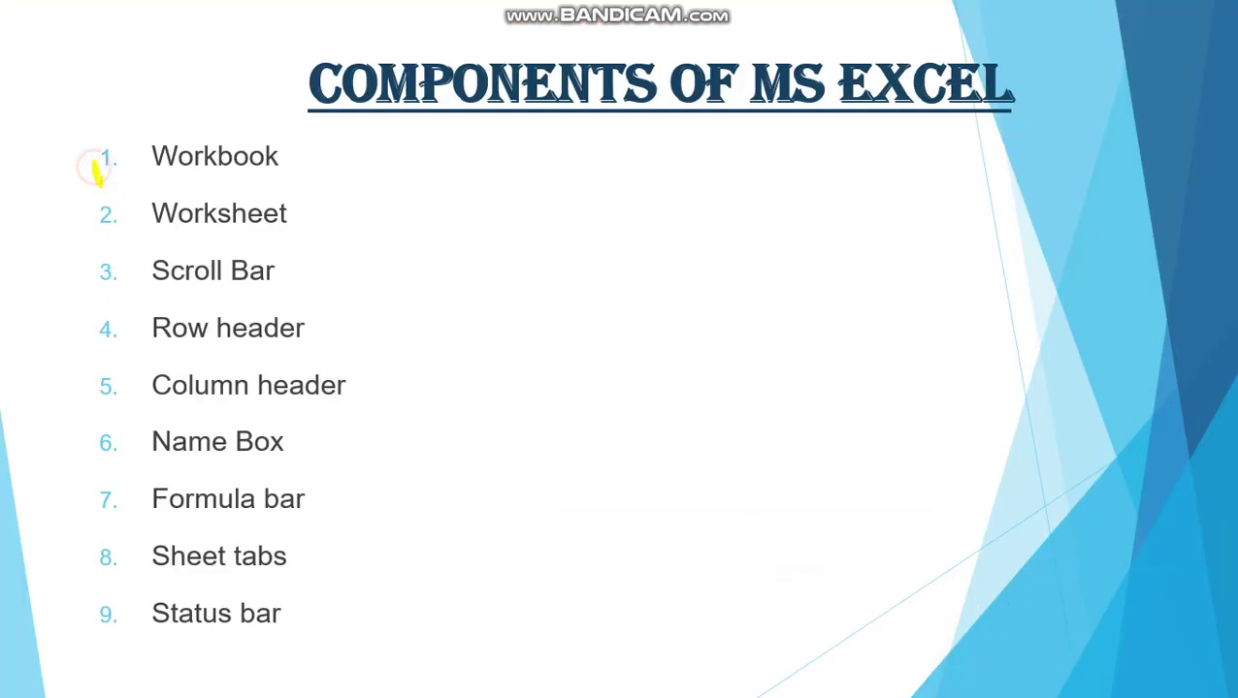
drag(92, 166, 189, 130)
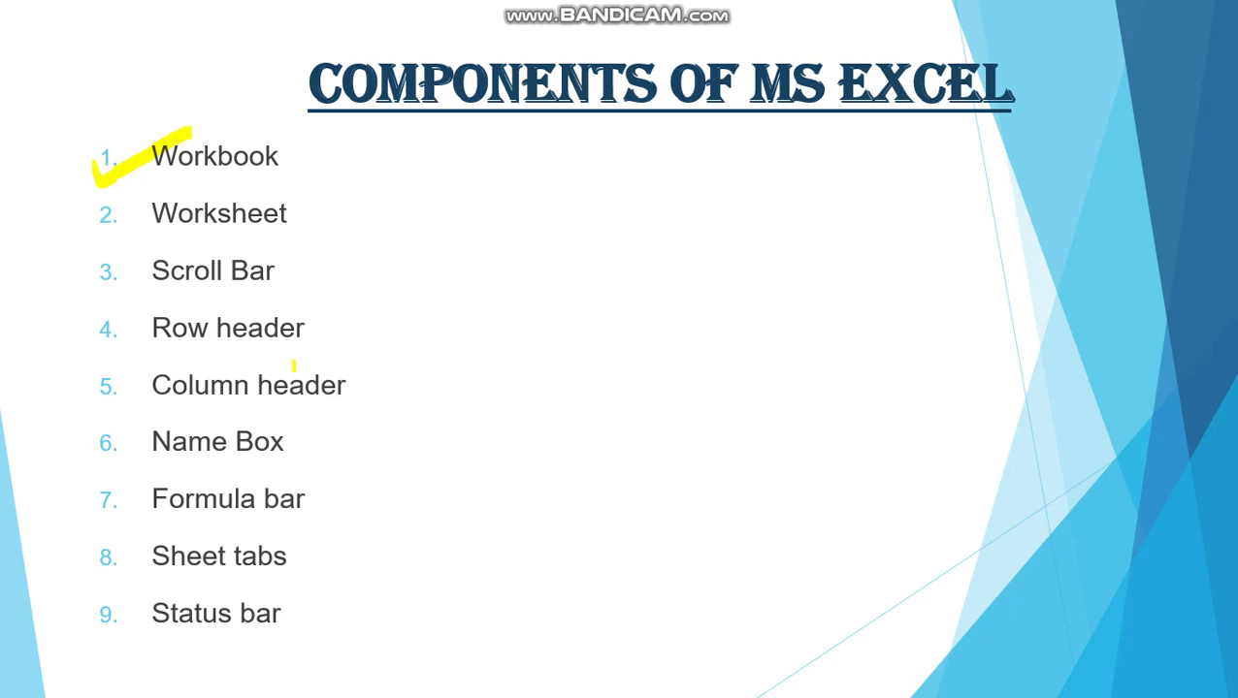
drag(91, 223, 152, 180)
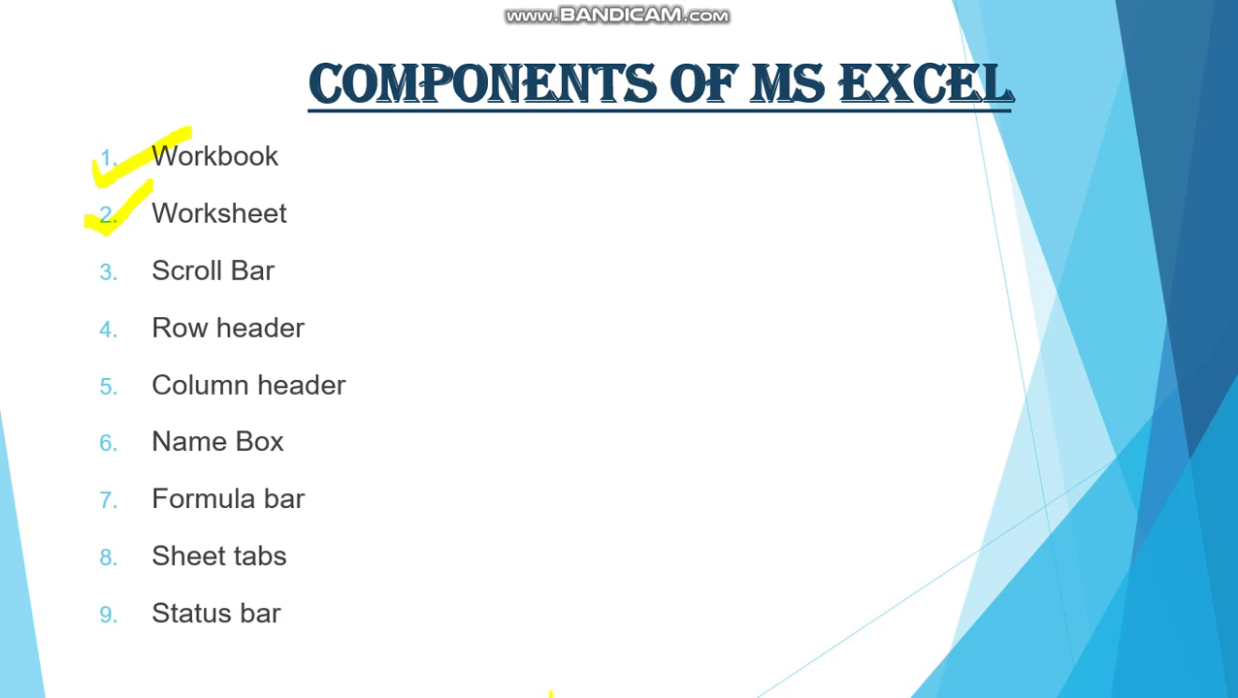
Switch to Excel and view the workbook's worksheets, alternating between Sheet2 and Sheet1.
mouse_move(546, 695)
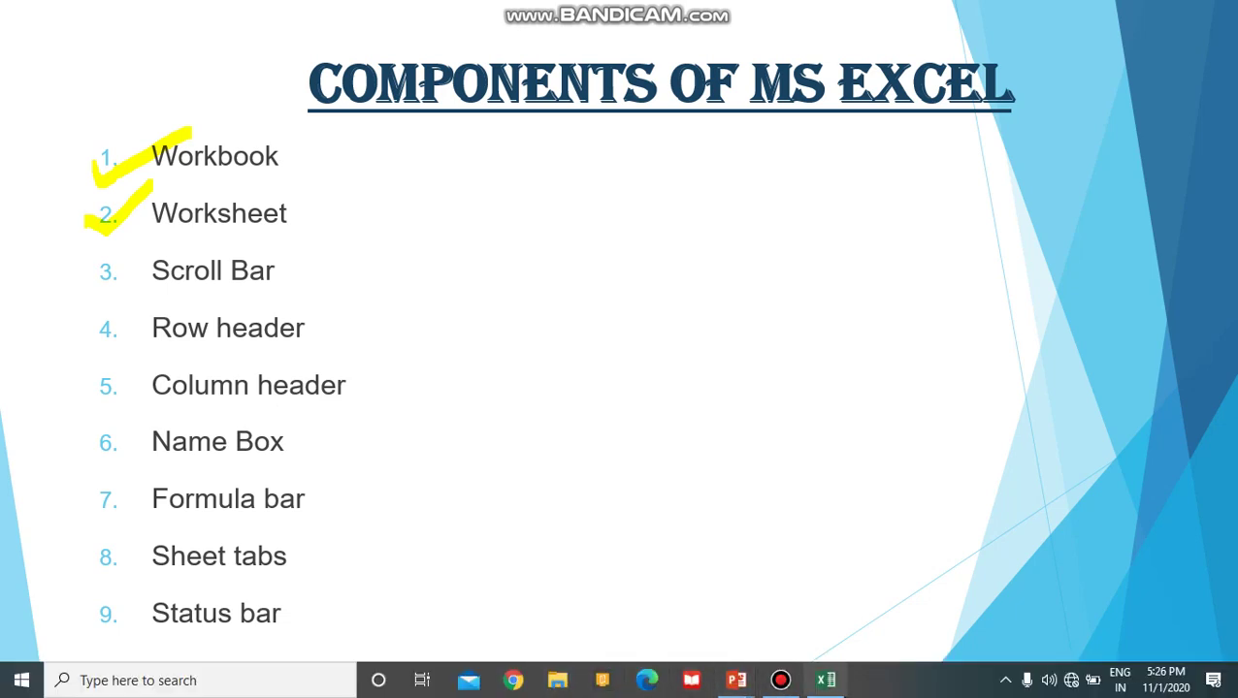
click(826, 684)
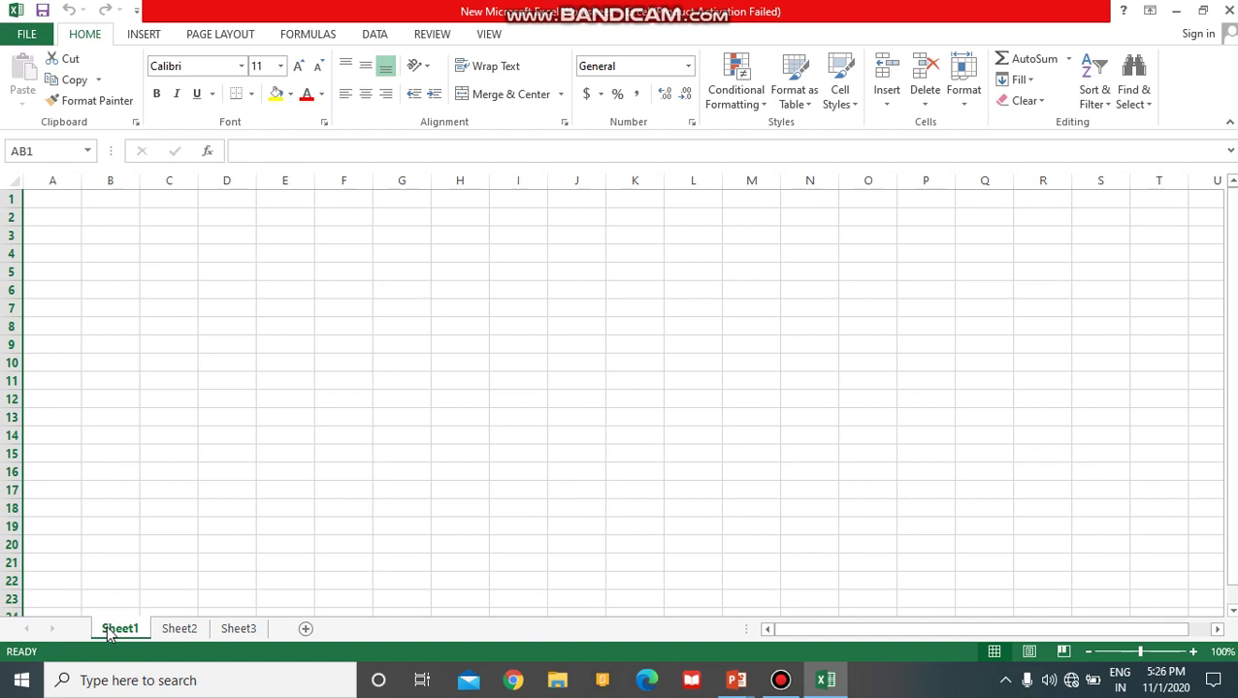
click(190, 630)
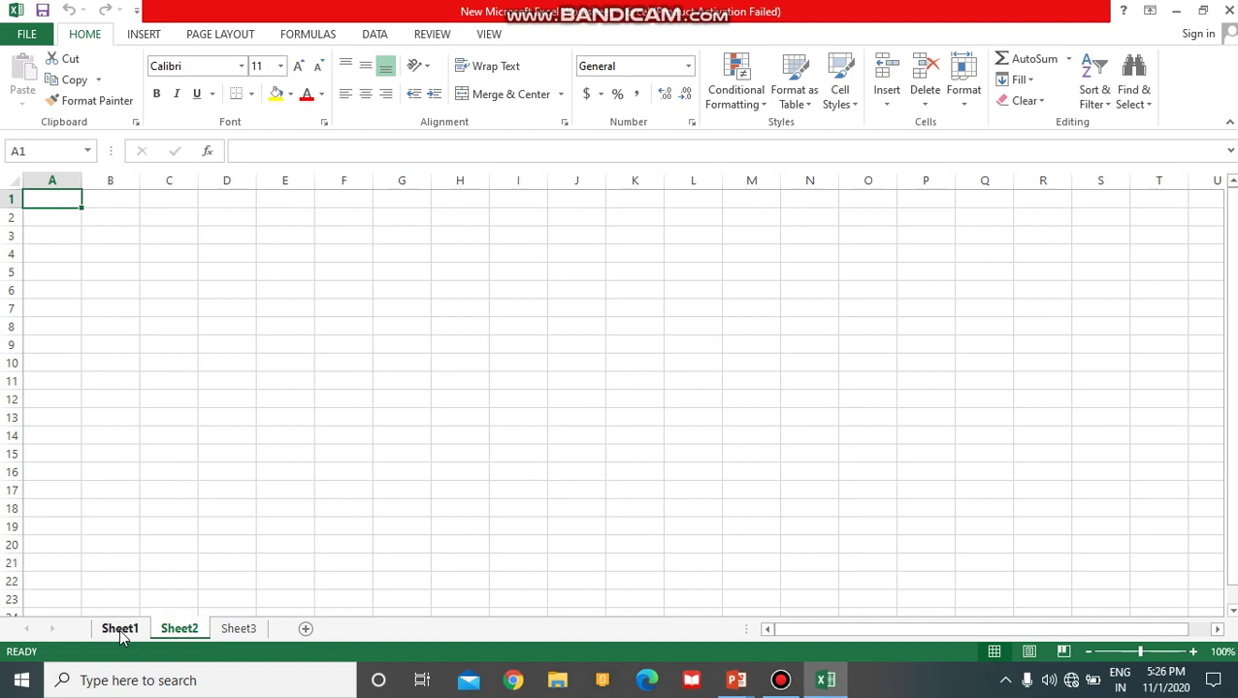
click(120, 632)
click(170, 631)
Insert a new worksheet after Sheet2 and move Sheet3 in front of it.
click(305, 630)
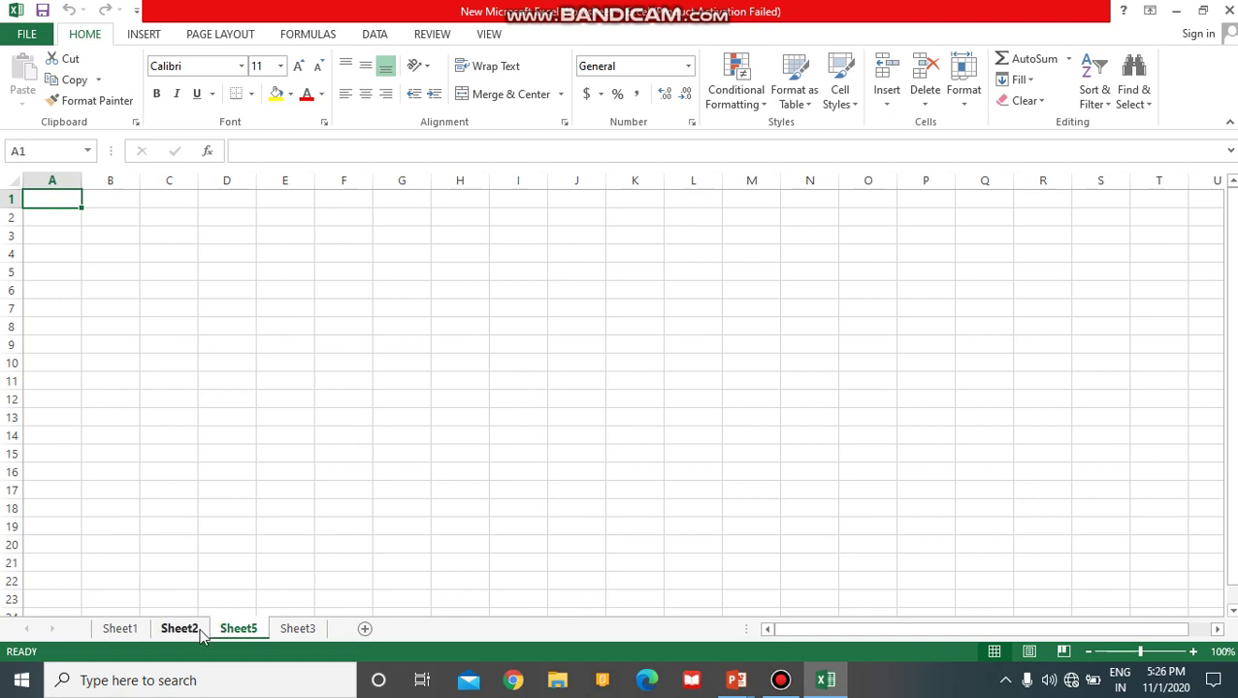
drag(286, 636, 250, 633)
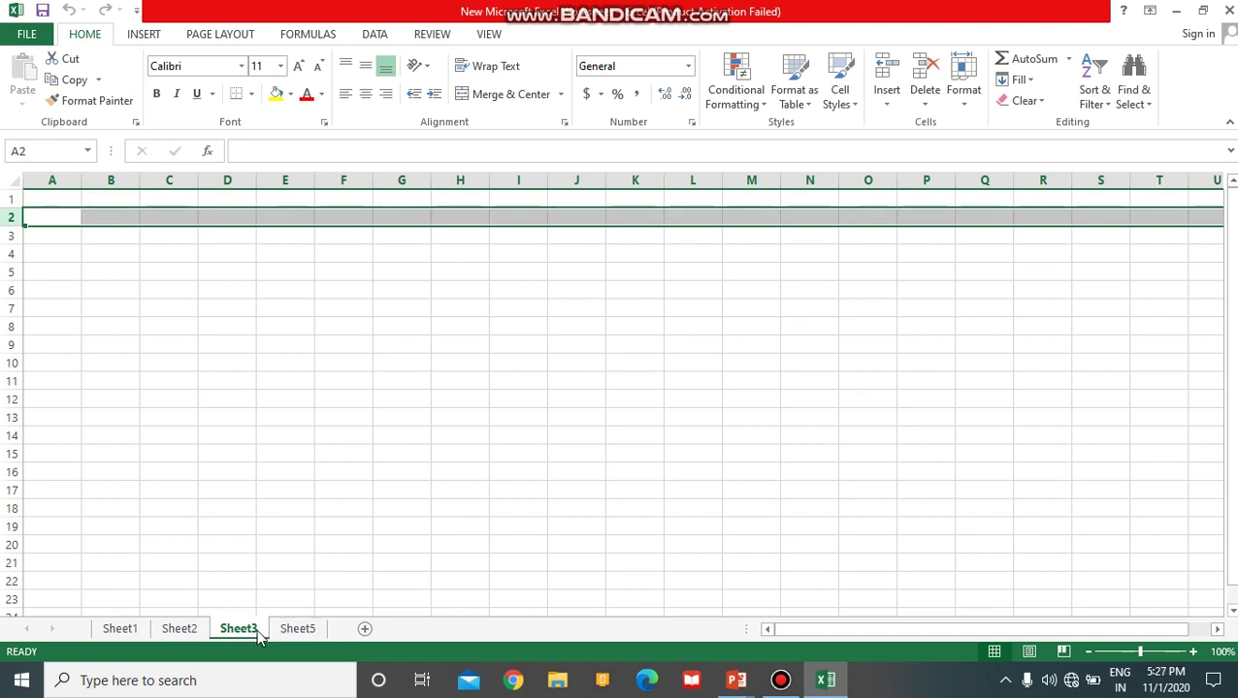
click(295, 629)
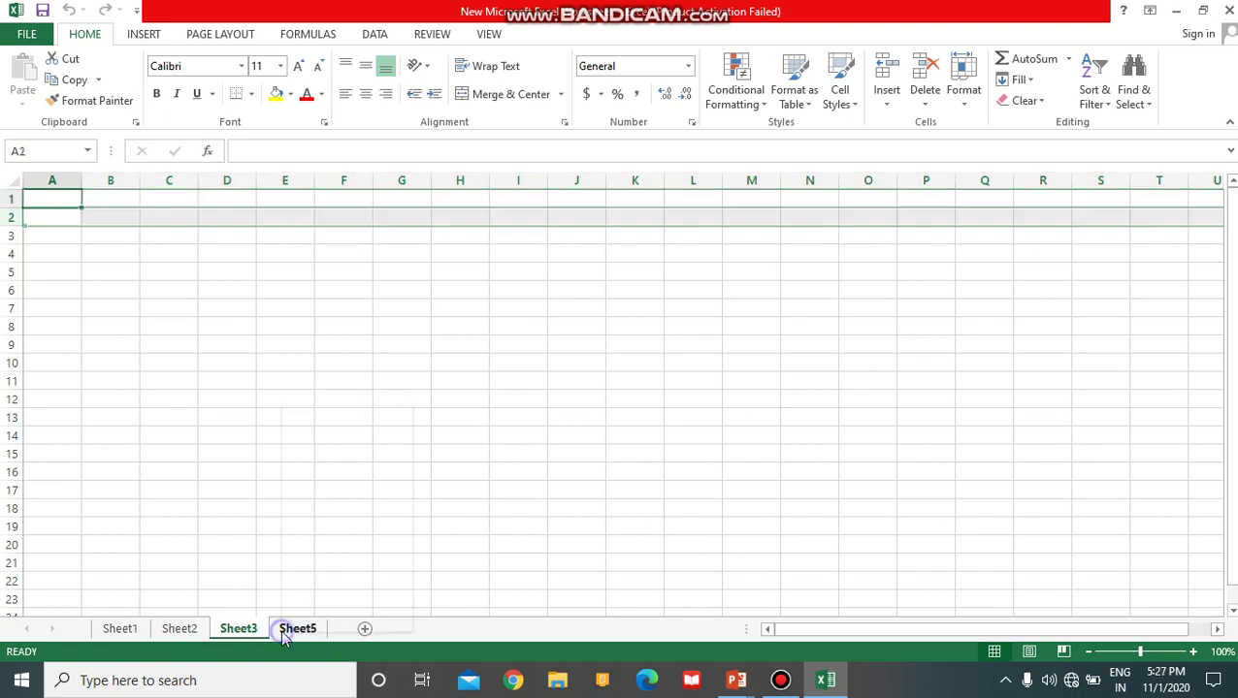
right_click(295, 630)
click(328, 463)
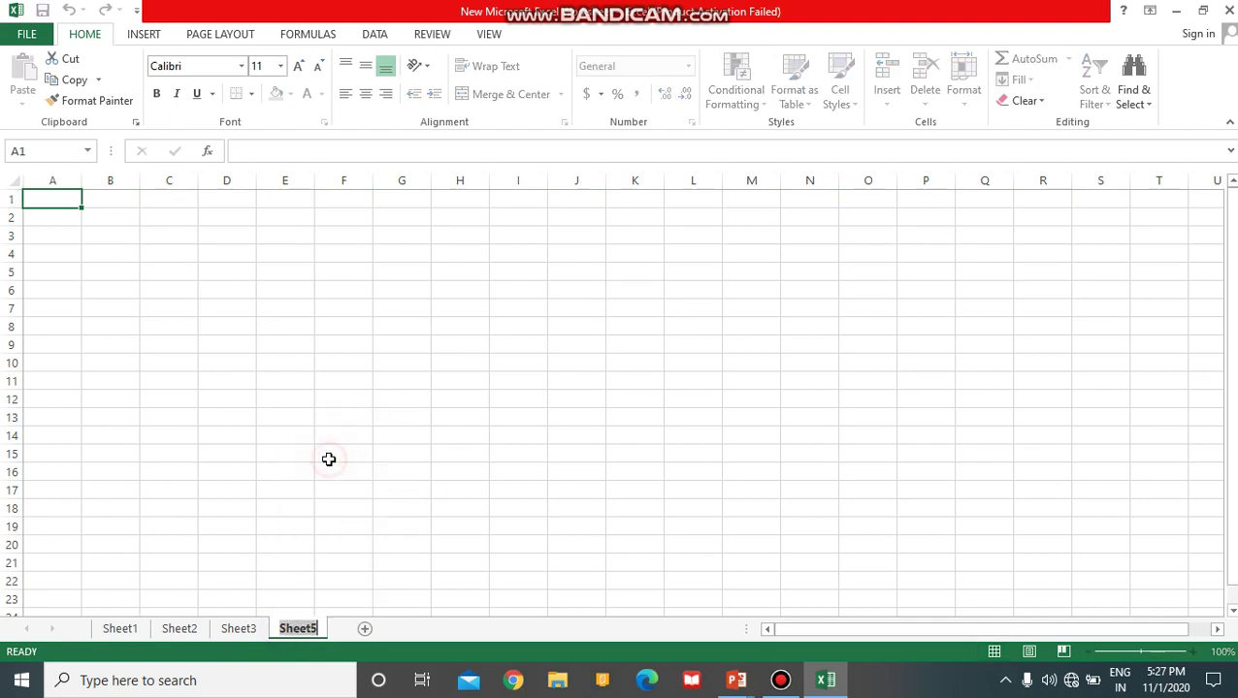
Rename Sheet1 as class-9.
click(121, 630)
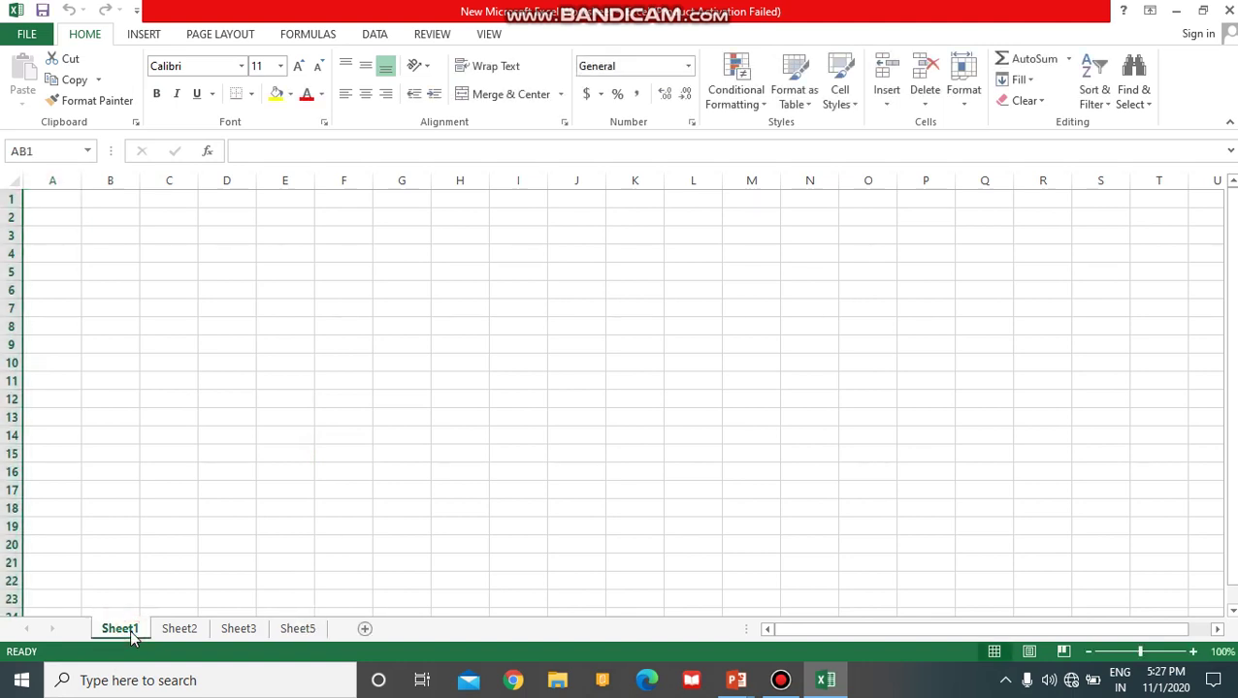
right_click(130, 628)
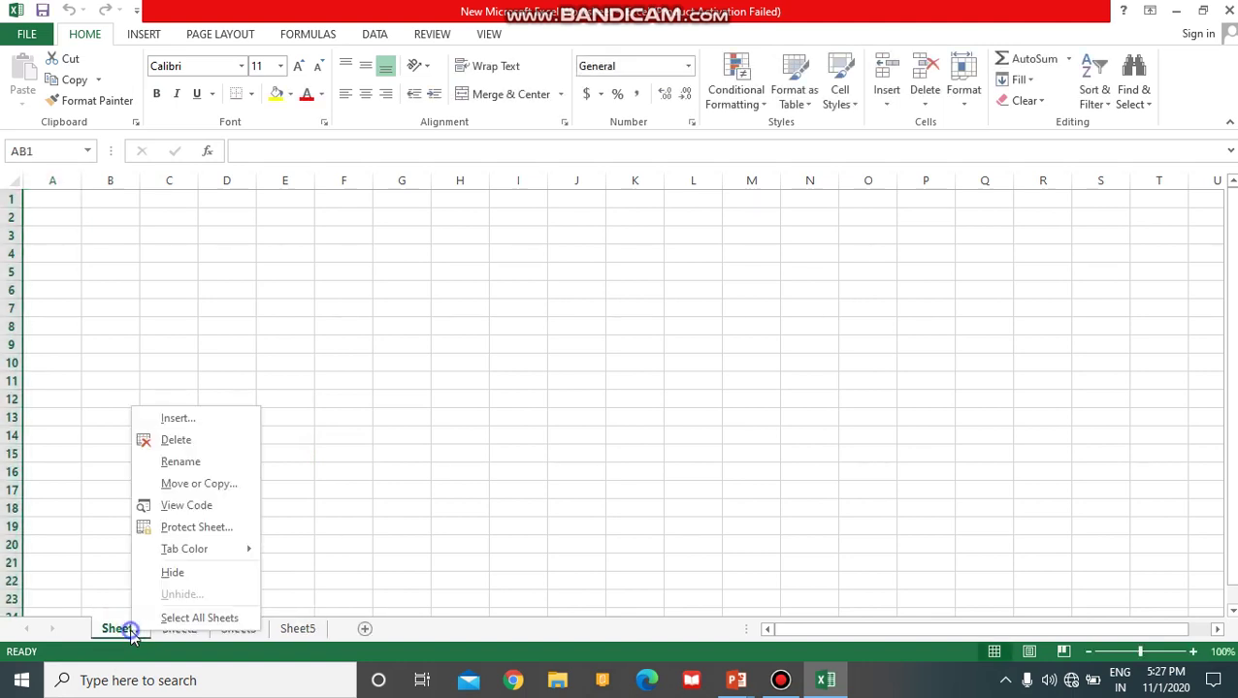
click(182, 461)
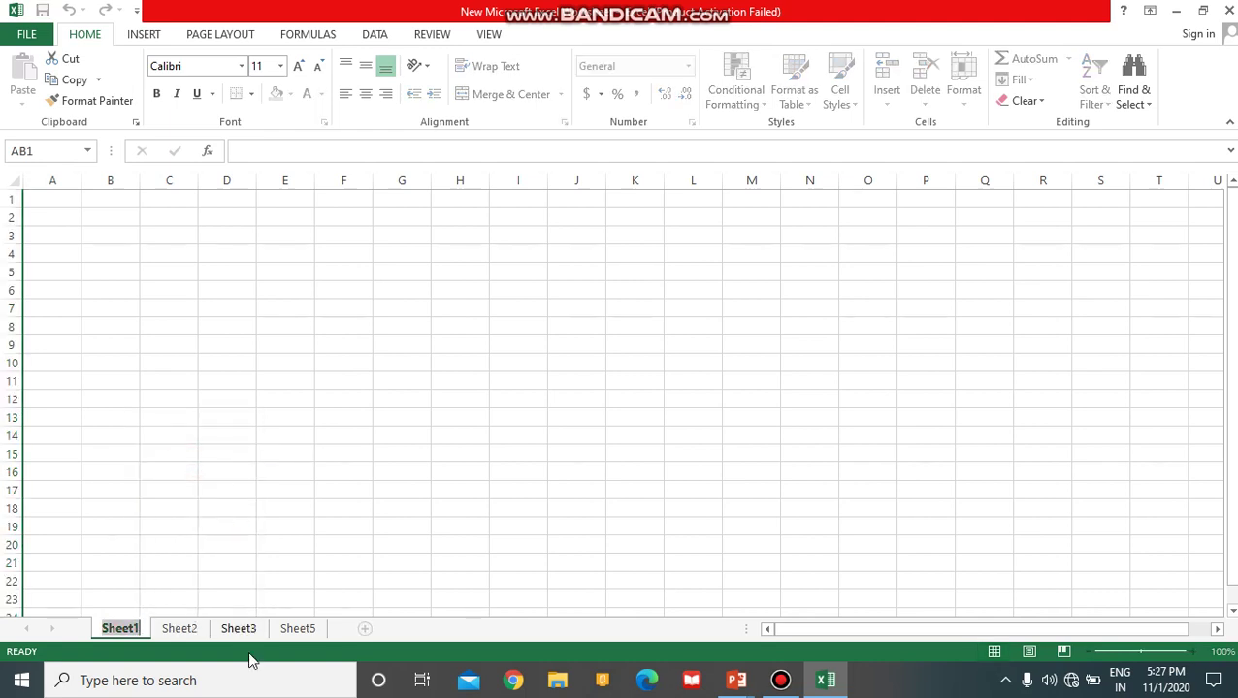
text(class-9)
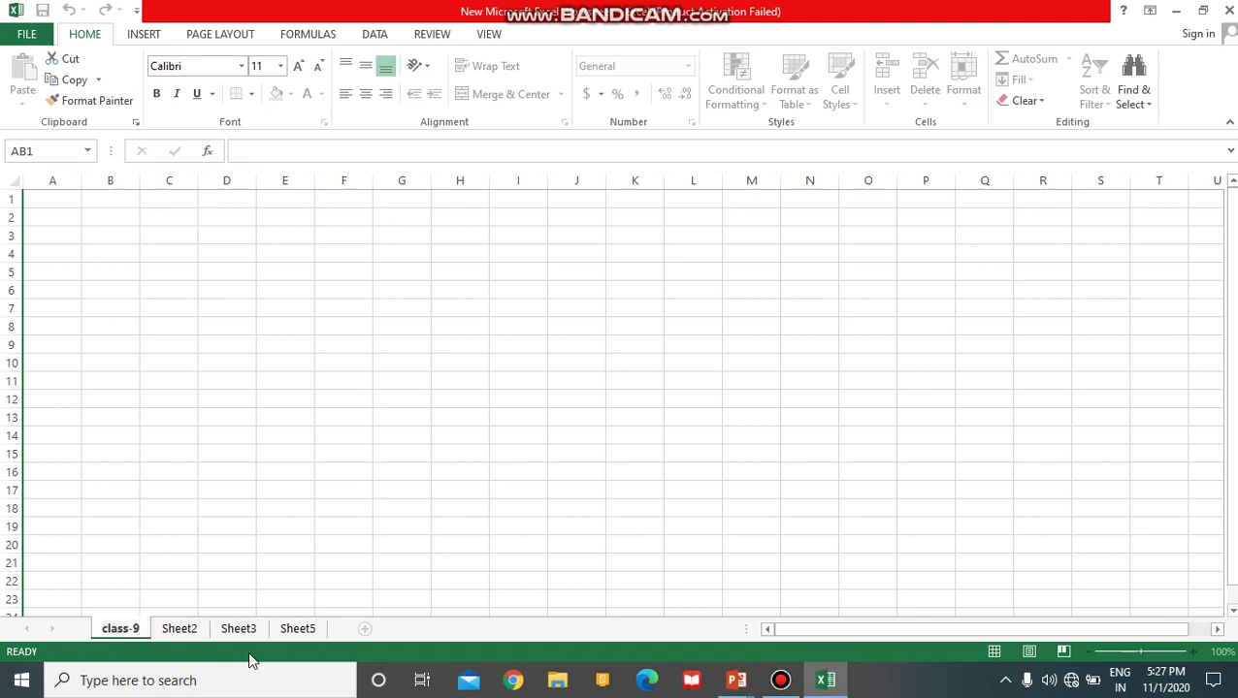
click(338, 521)
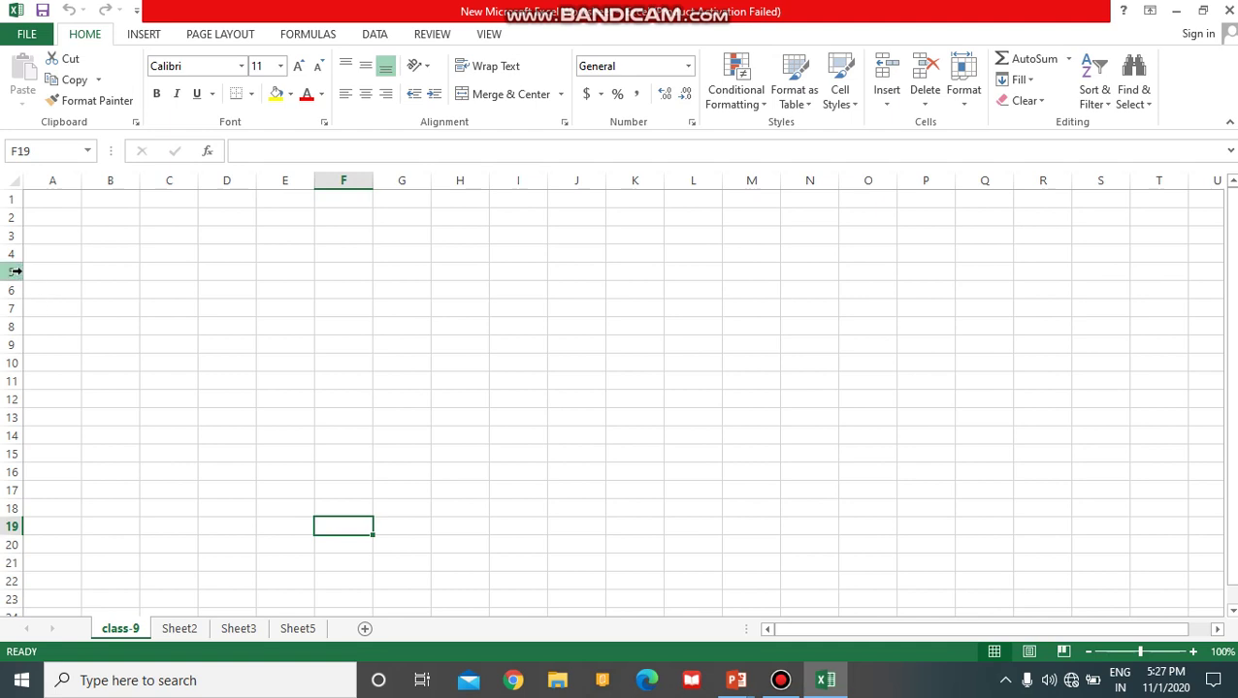
Select cell A1, followed by the entire rows 1 and 2, to examine the row headers.
click(65, 198)
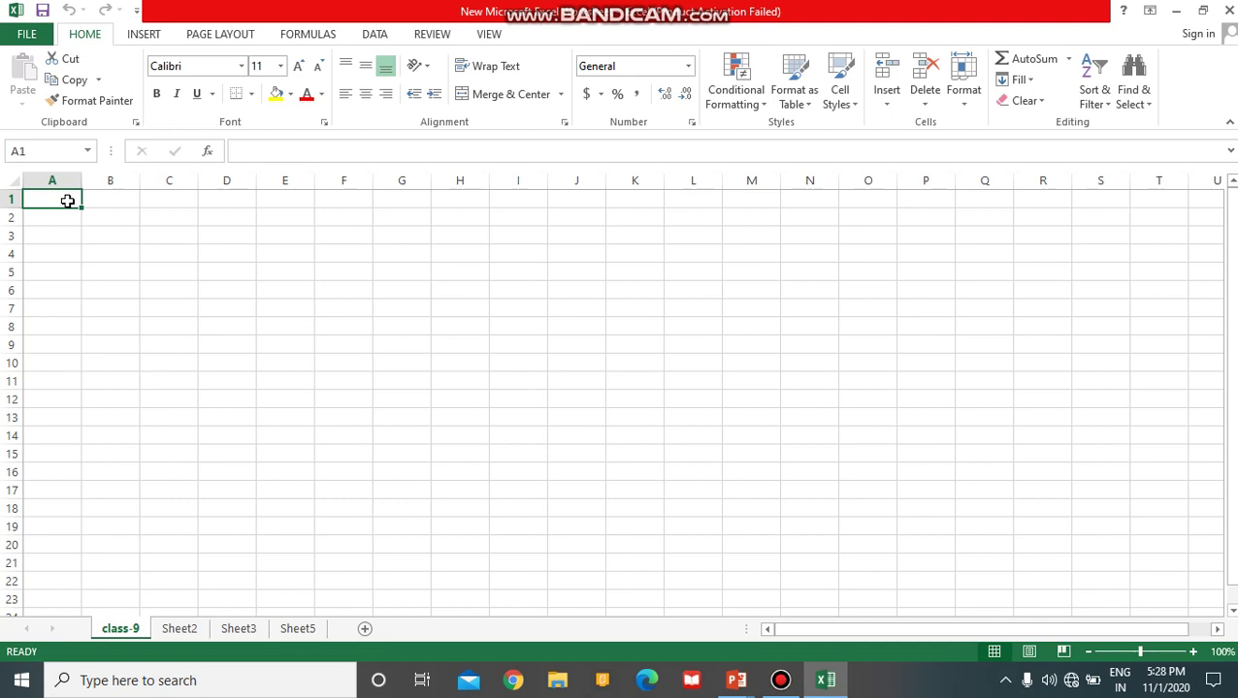
click(12, 196)
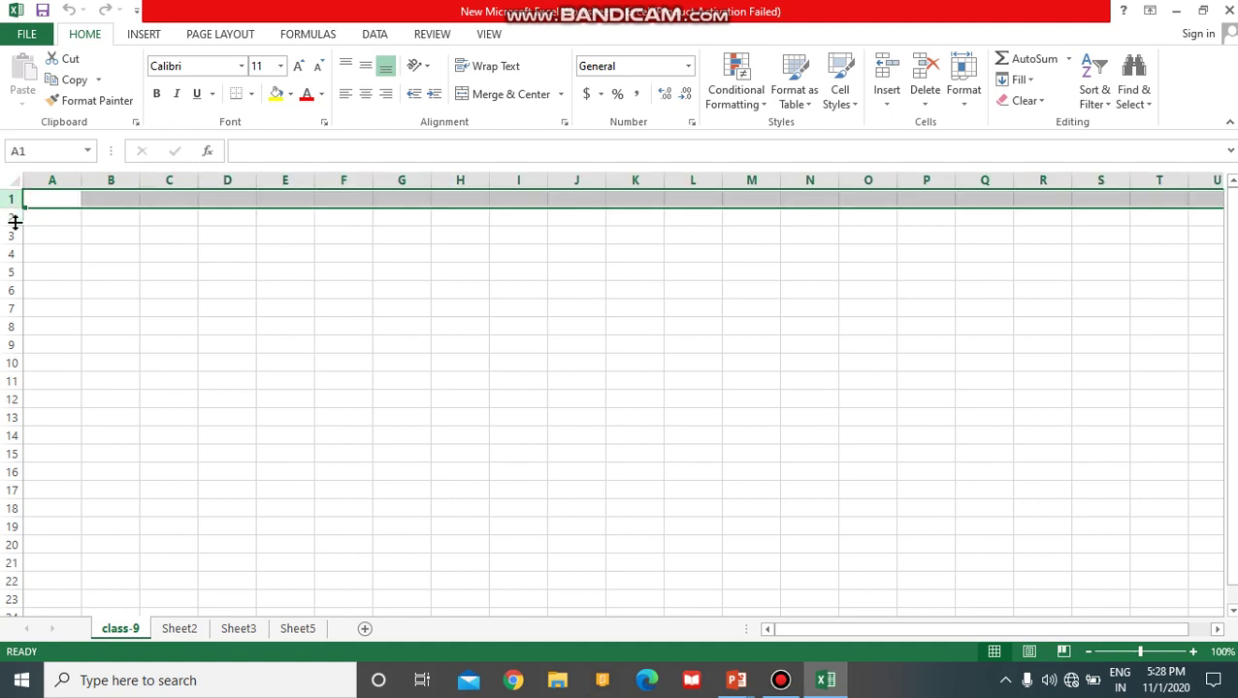
click(6, 218)
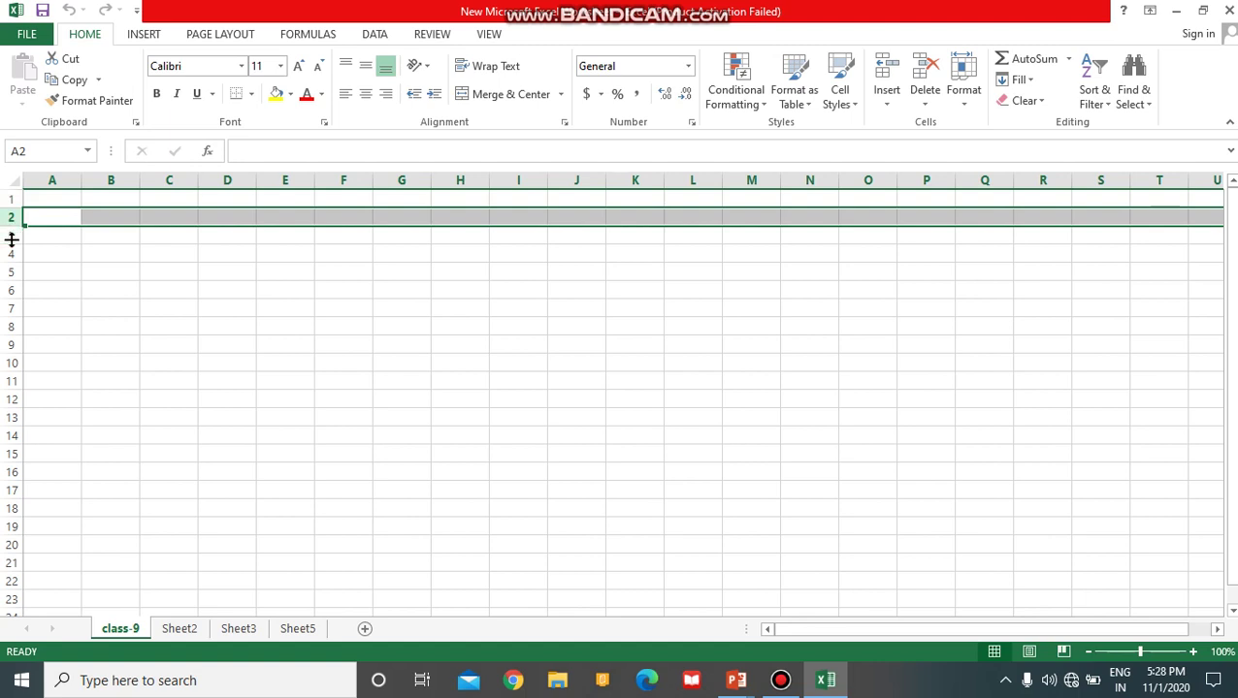
drag(12, 239, 11, 264)
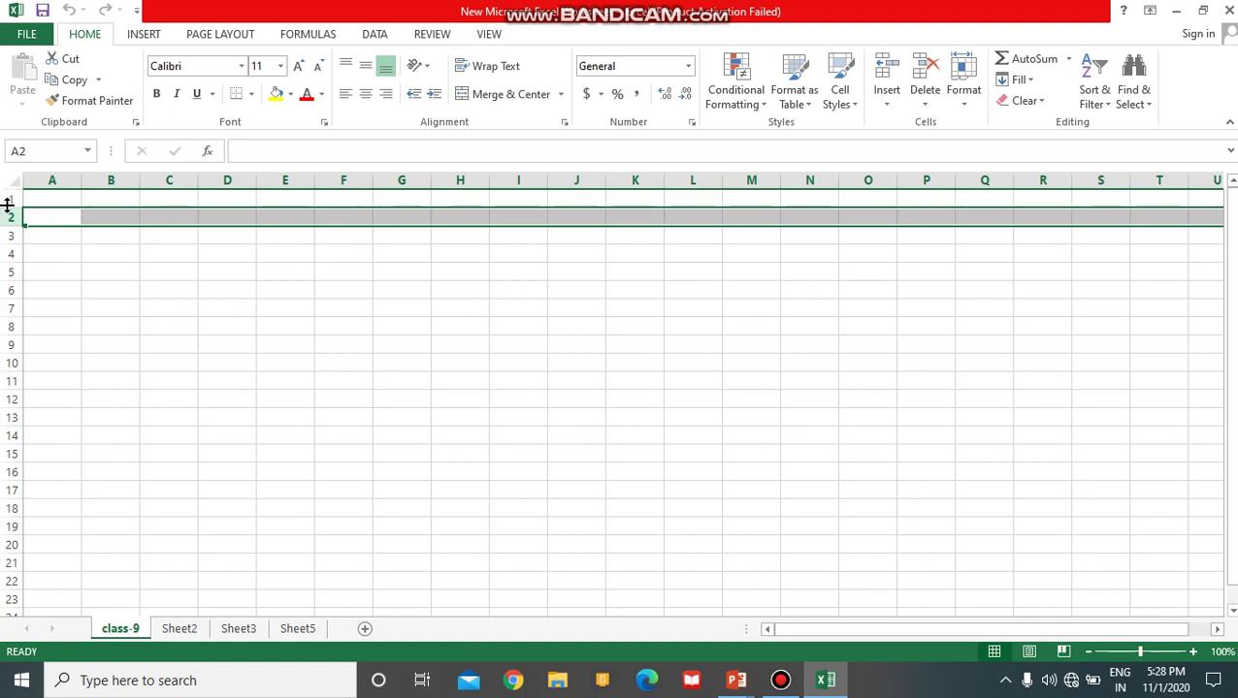
Select the entire columns A to D one after another and return to column B to examine the column headers.
click(72, 181)
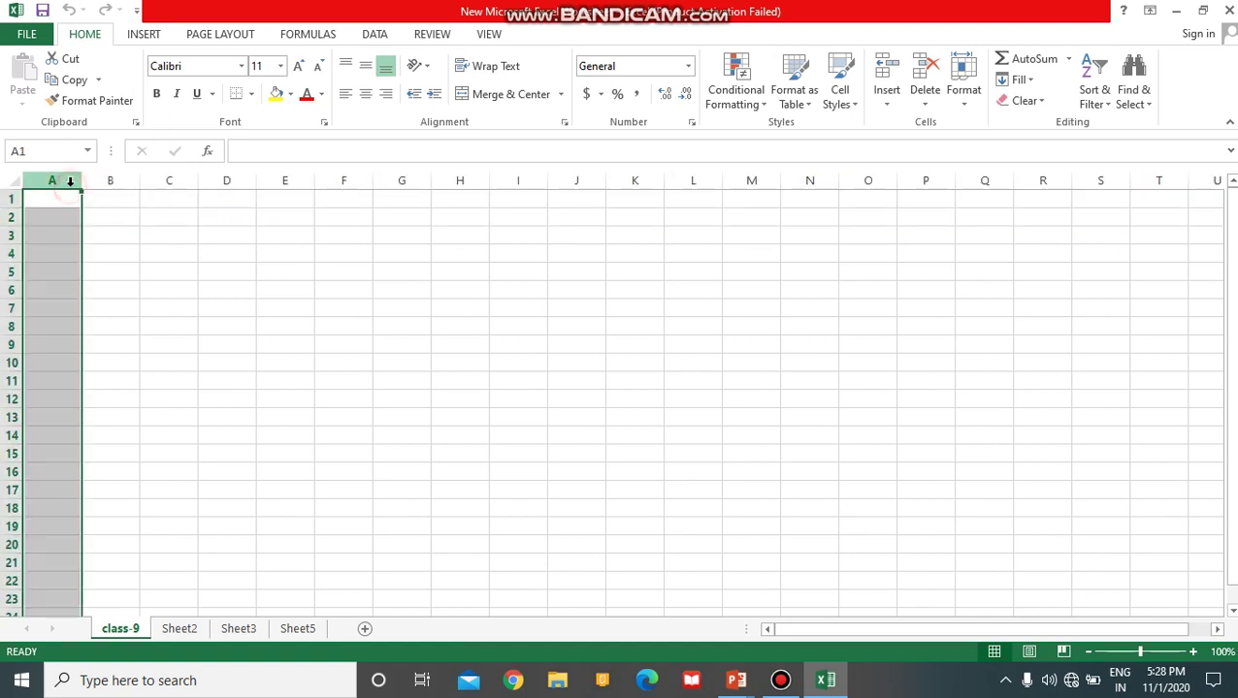
click(122, 178)
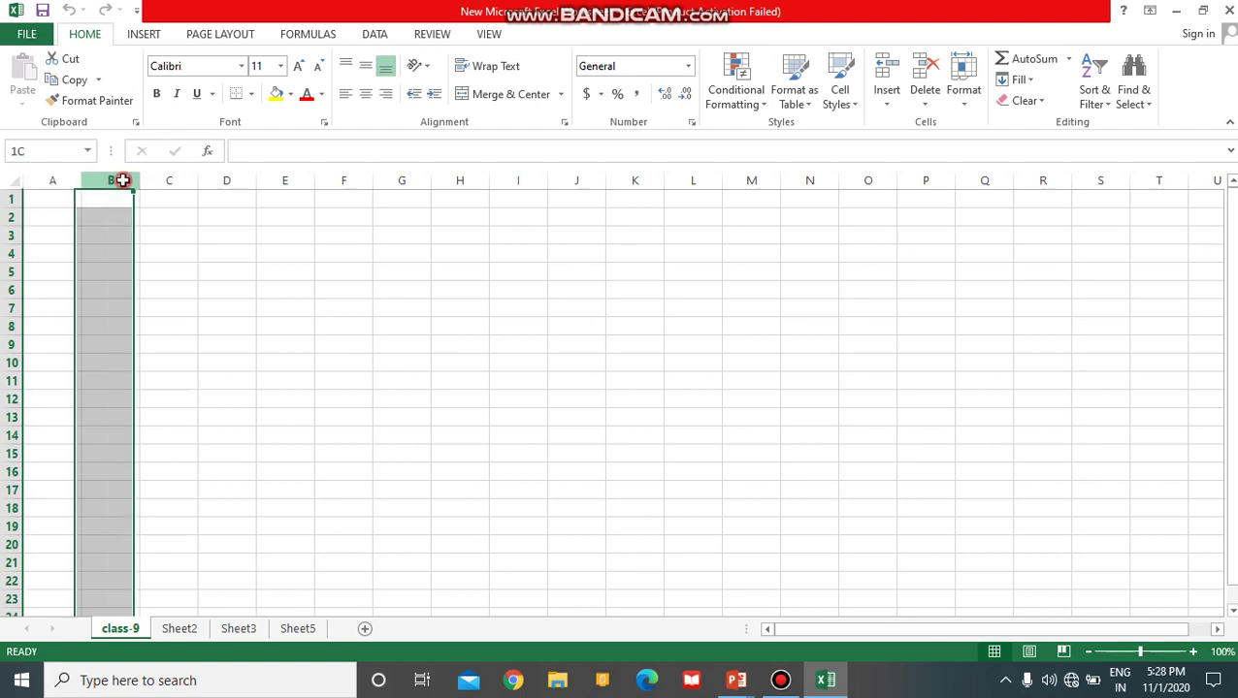
click(172, 176)
click(228, 175)
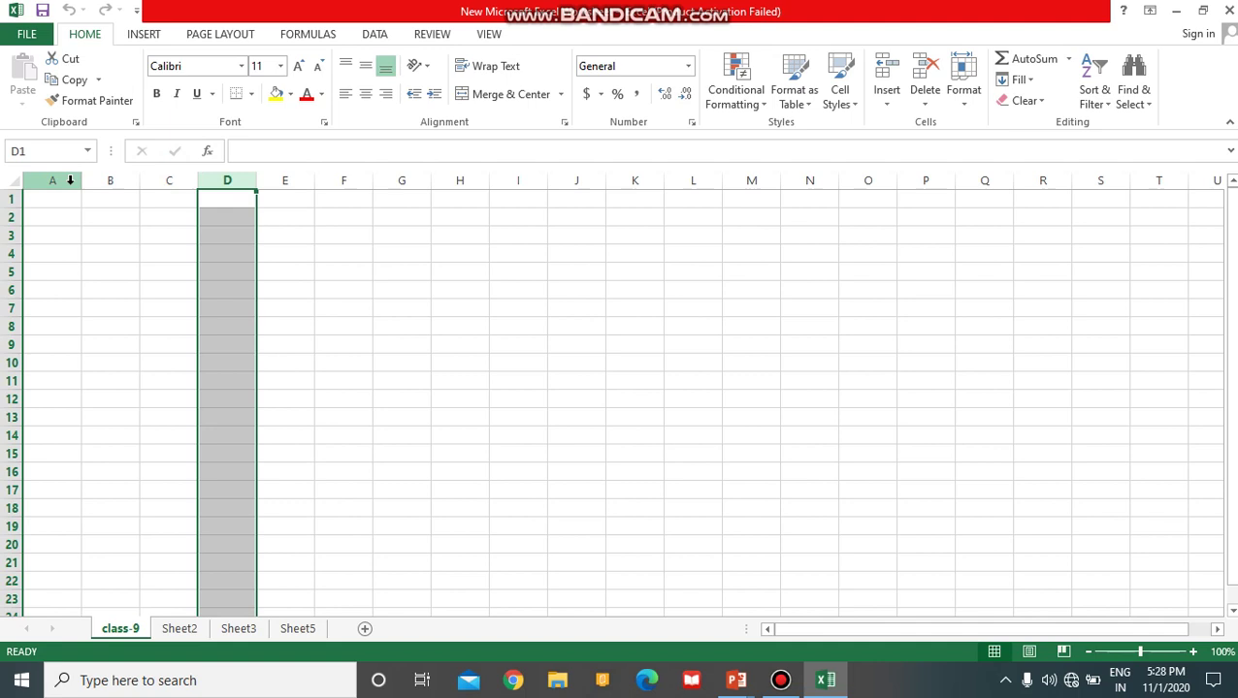
click(169, 180)
click(107, 179)
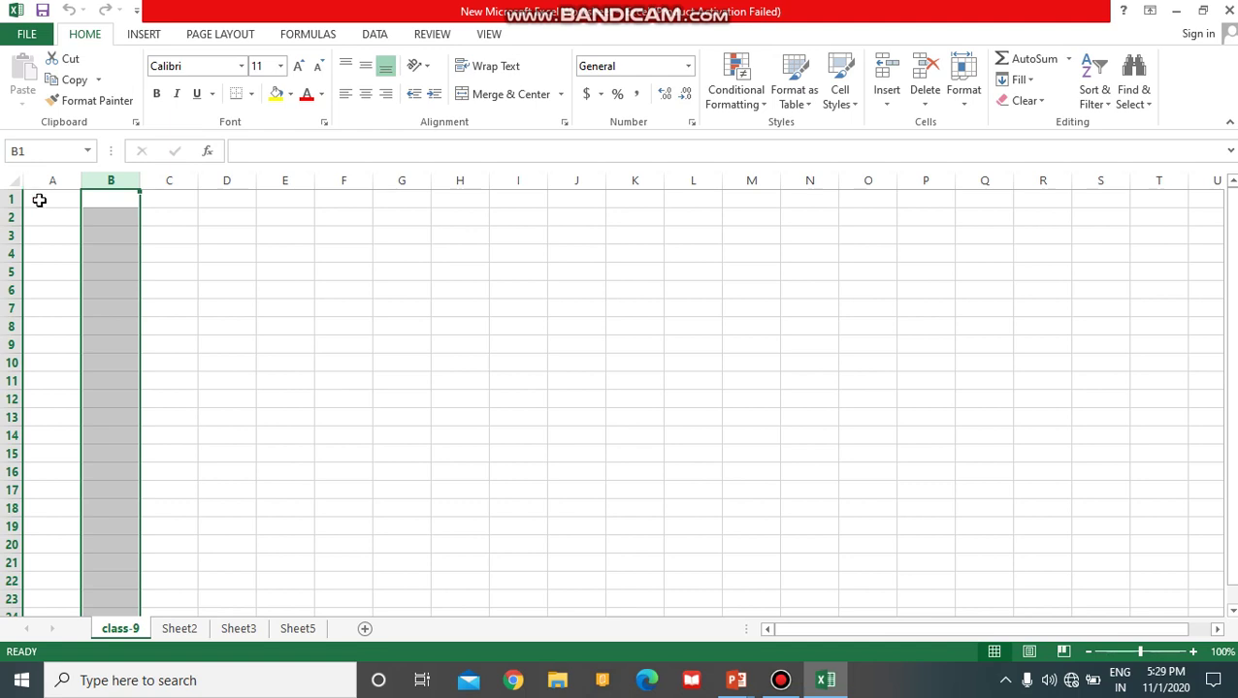
Open cell A1 for editing without entering anything, and select columns A and B in turn.
click(39, 200)
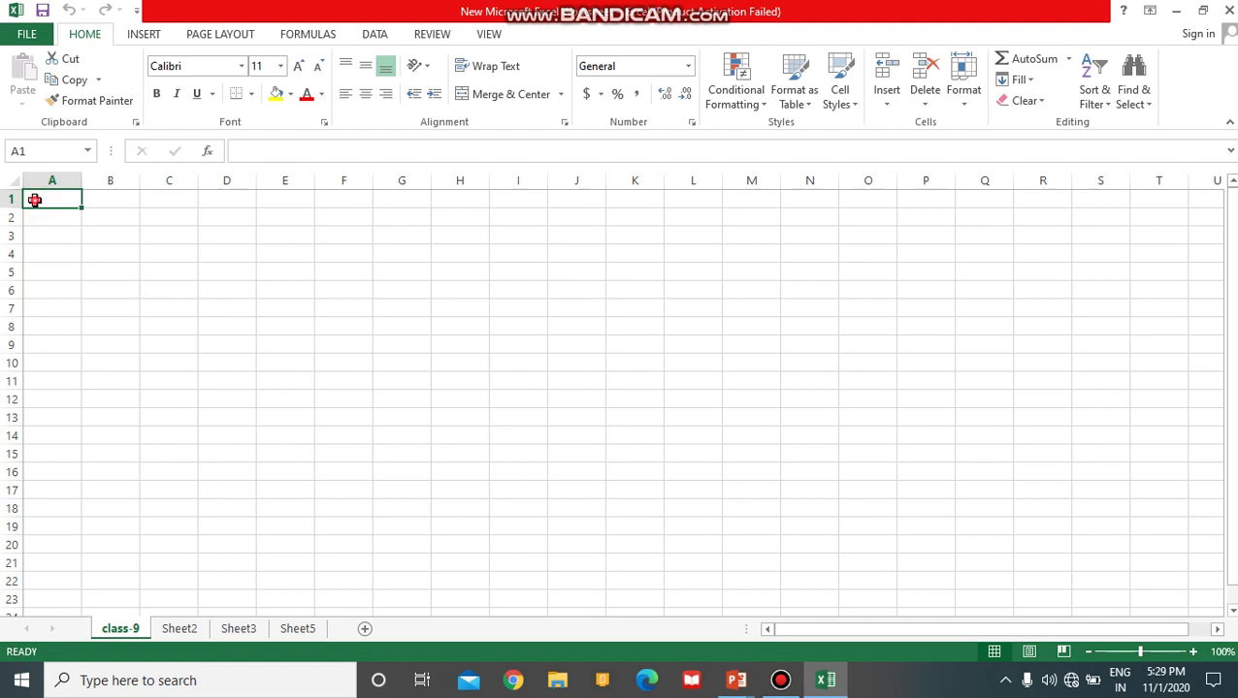
double_click(35, 200)
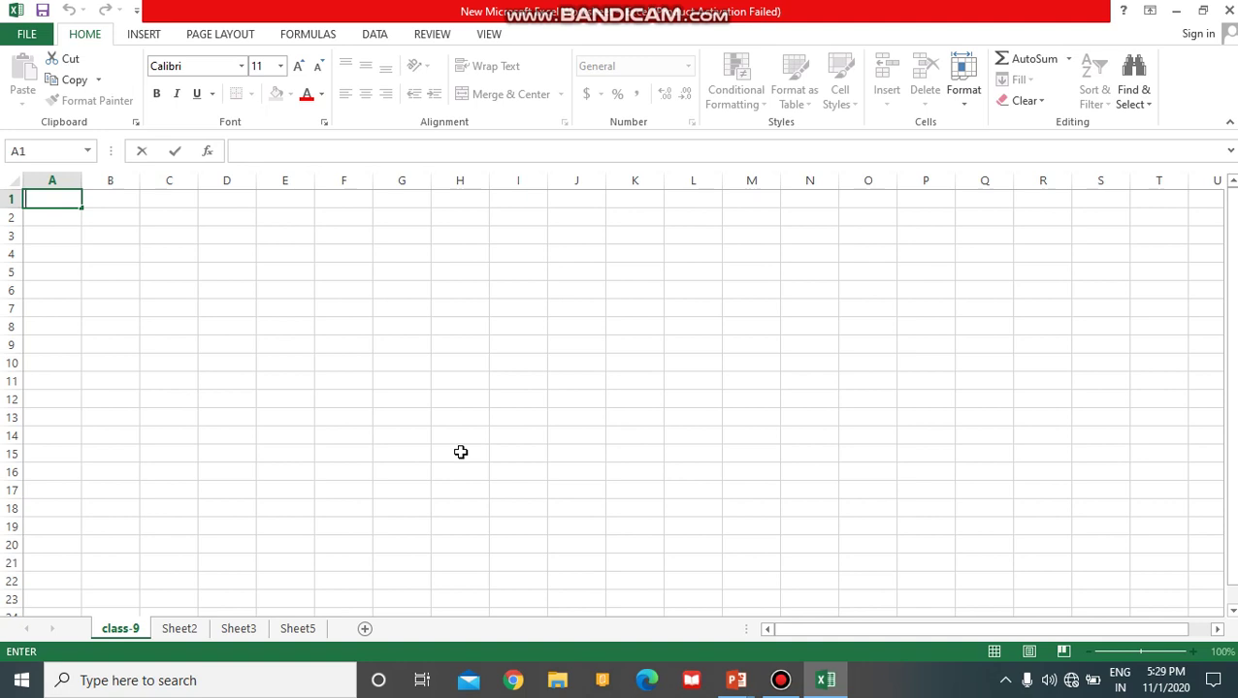
click(64, 174)
click(111, 178)
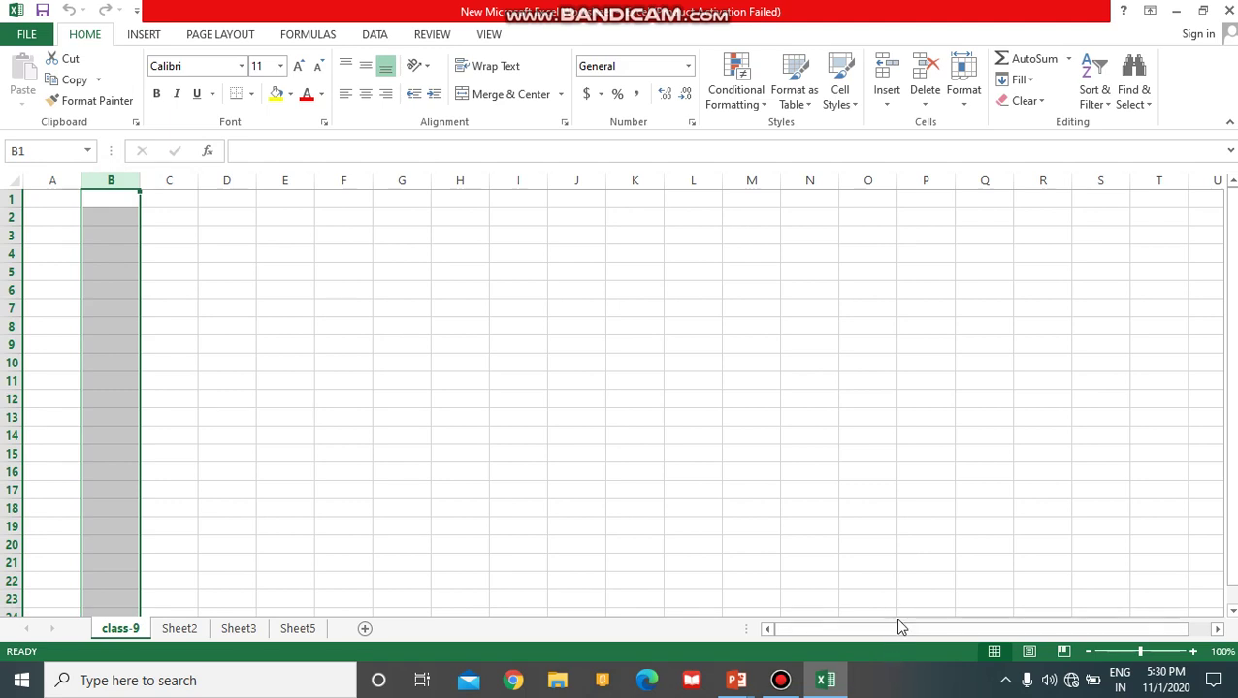
Examine the column lettering beyond Z by selecting column AA and column AB.
drag(899, 632, 988, 629)
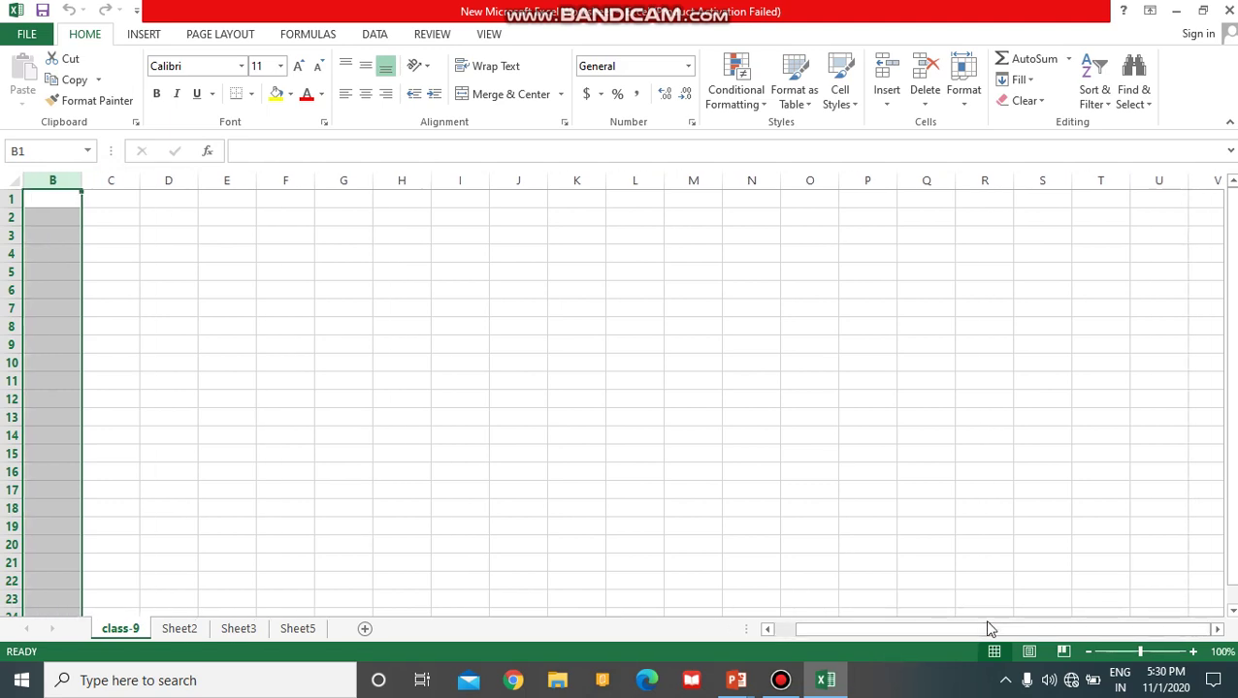
click(1219, 629)
click(1218, 630)
click(1218, 630)
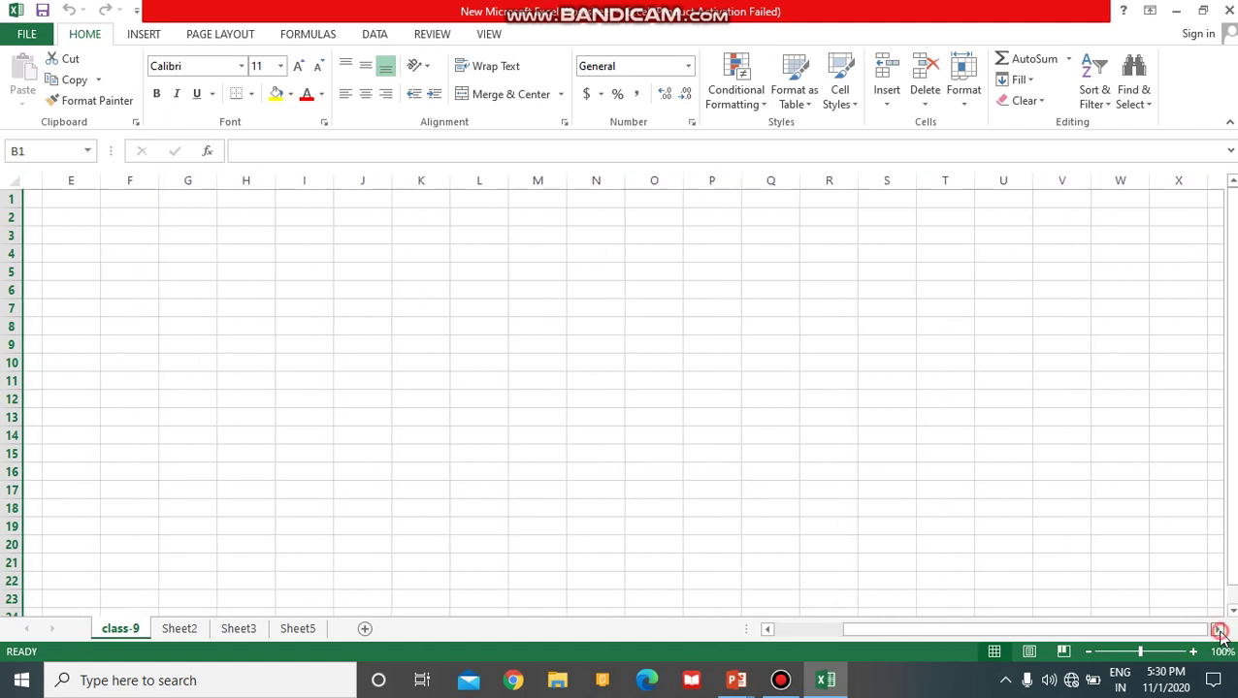
click(1218, 629)
click(1218, 629)
click(1218, 630)
click(1218, 630)
click(1219, 630)
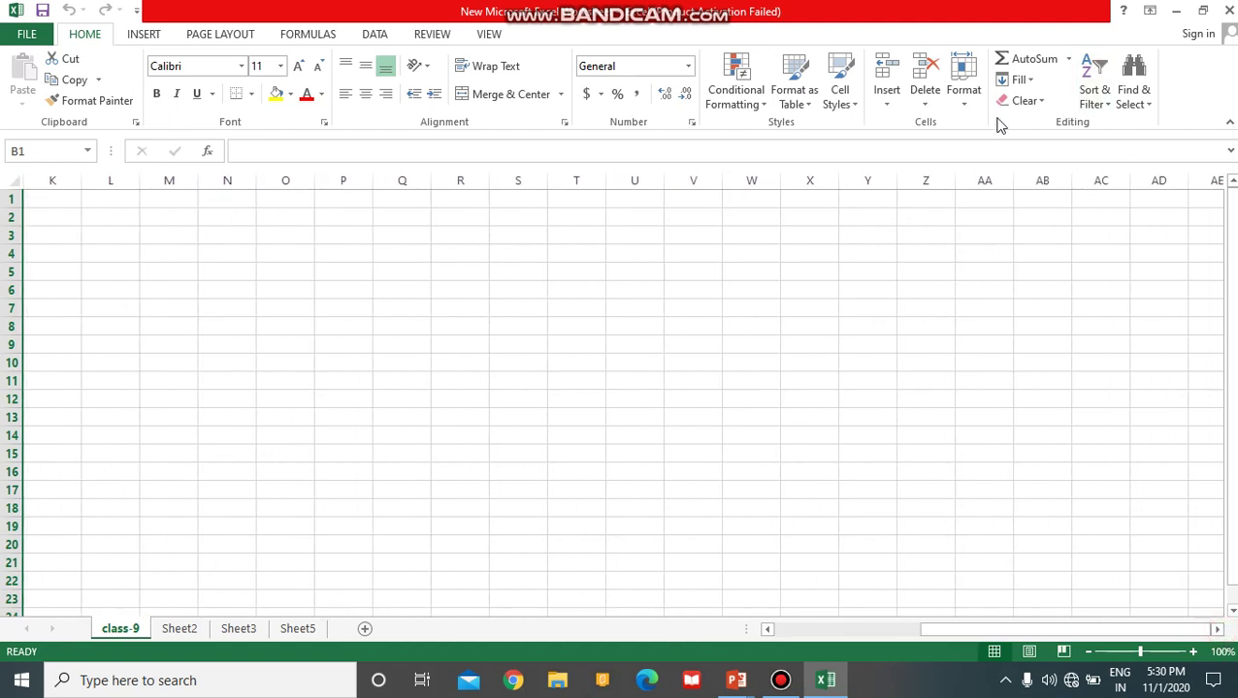
click(991, 178)
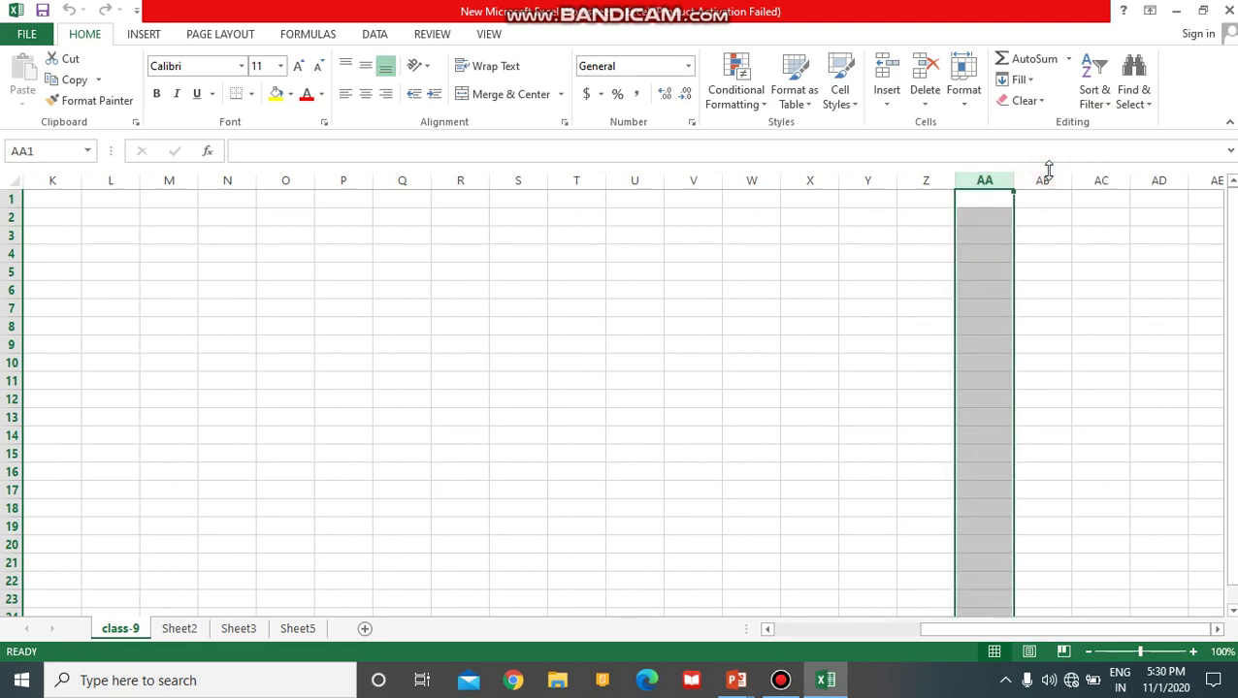
click(1053, 182)
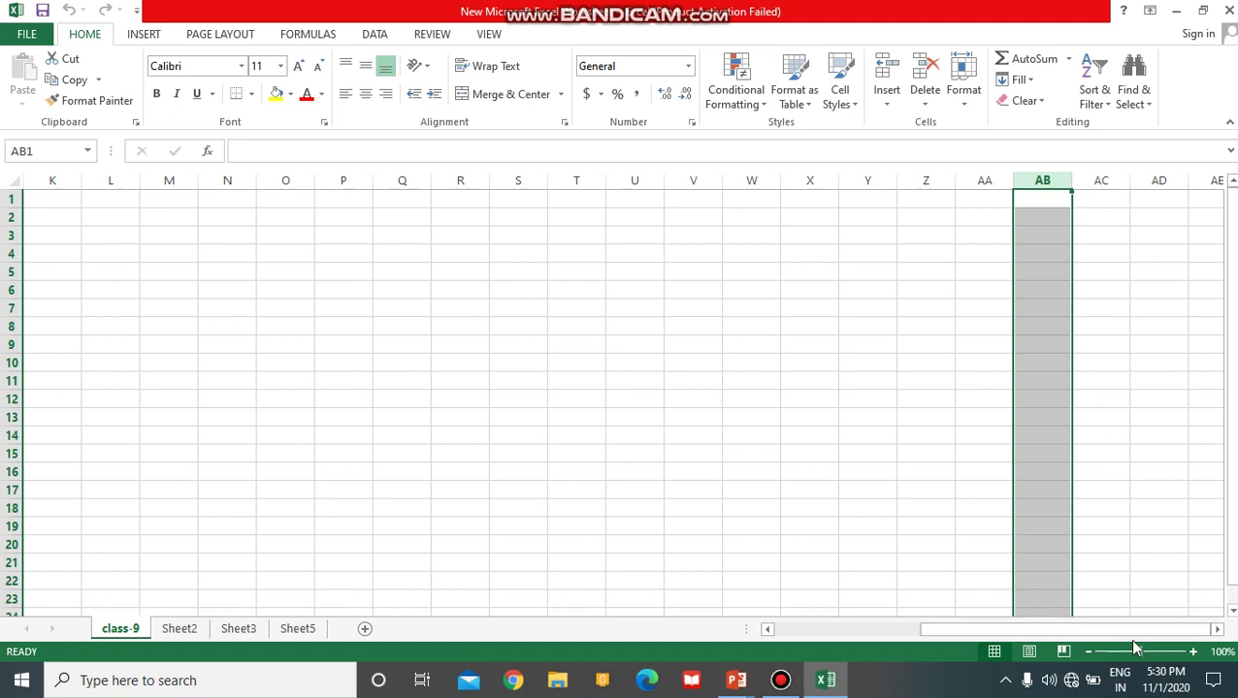
Select cells A1 and E5 and return to A1 to examine each cell's address in the Name Box.
drag(1127, 630, 856, 633)
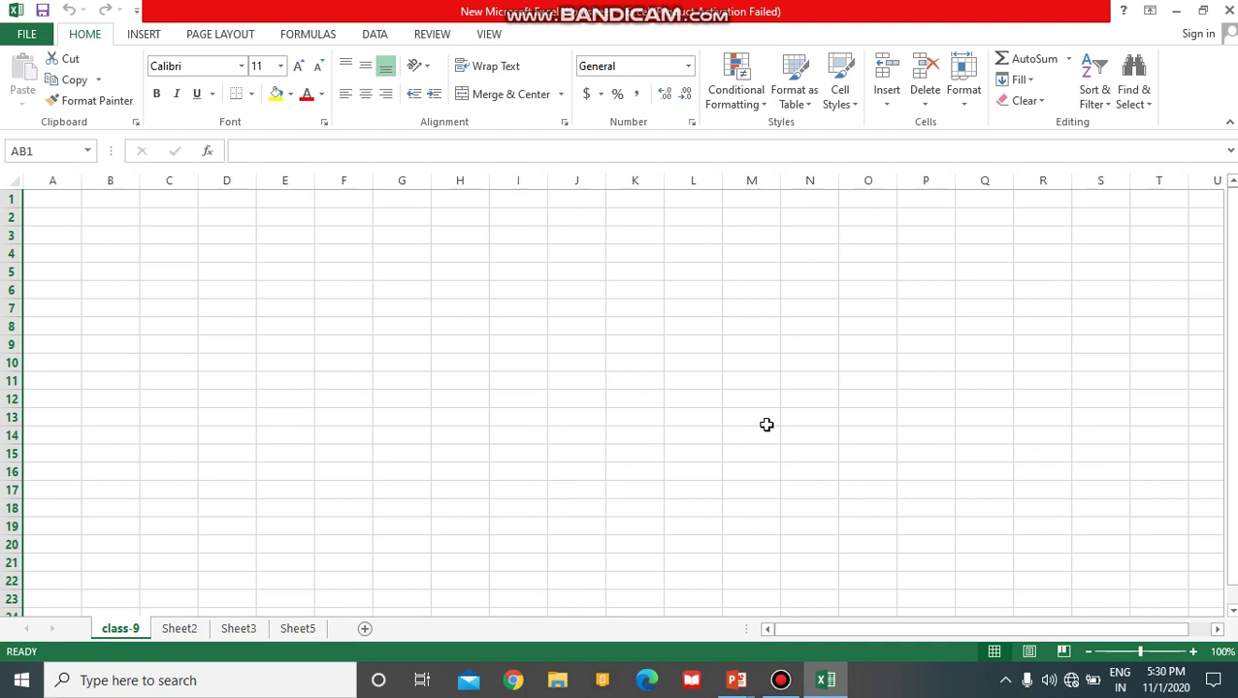
click(34, 200)
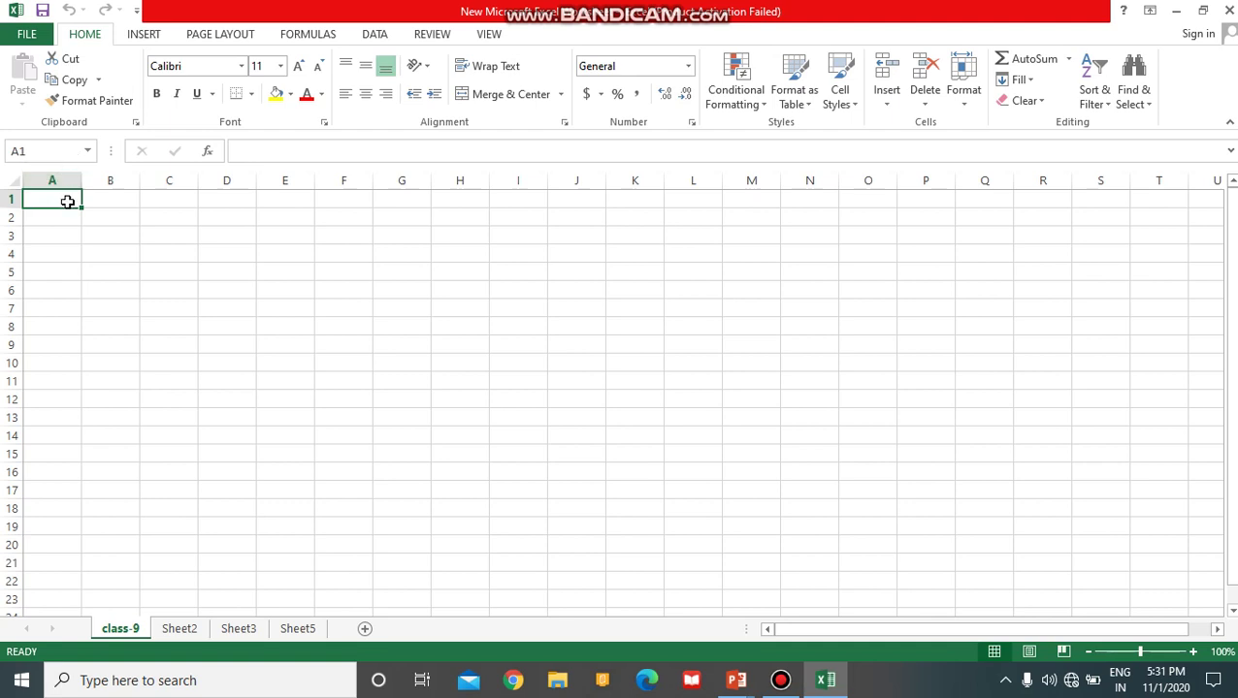
click(39, 153)
click(274, 276)
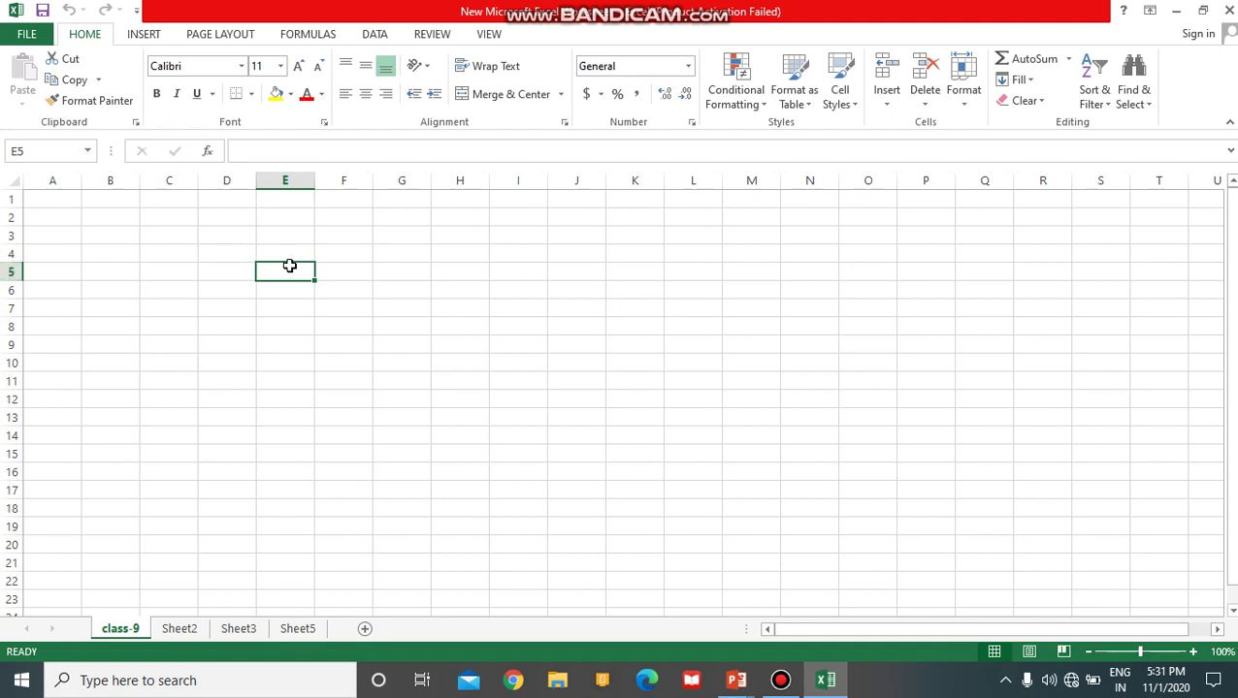
click(289, 266)
click(50, 194)
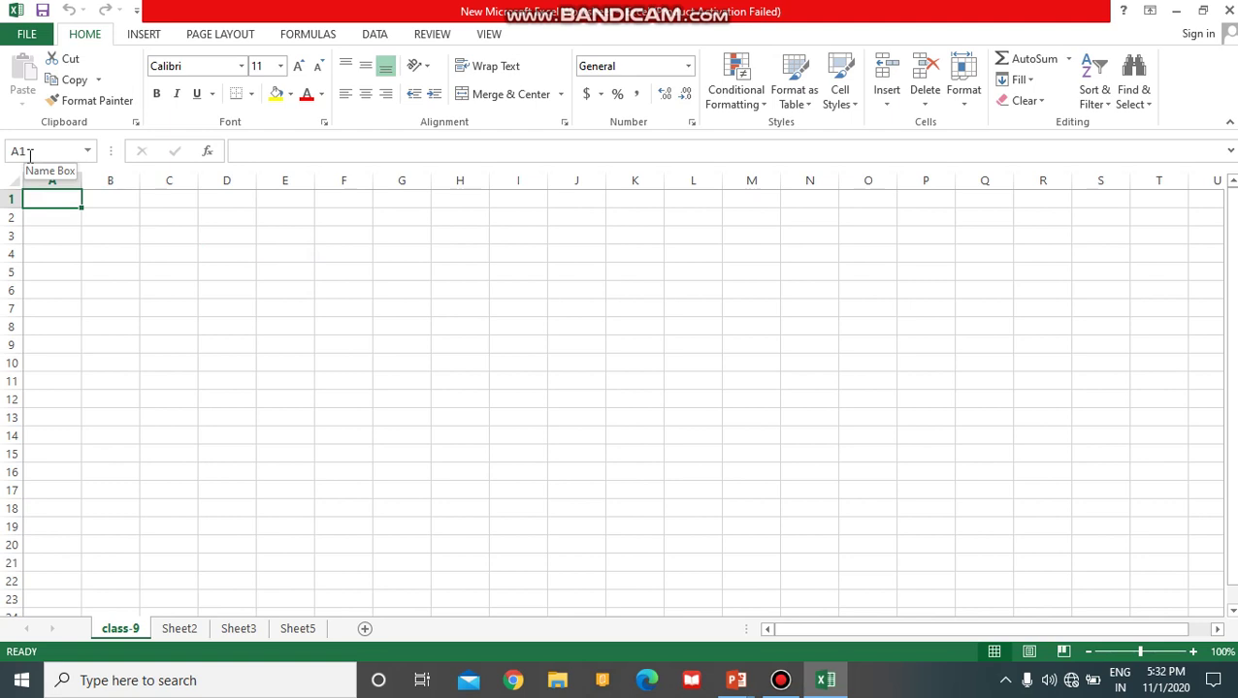
Jump directly to cell T11 by entering its address in the Name Box.
click(30, 154)
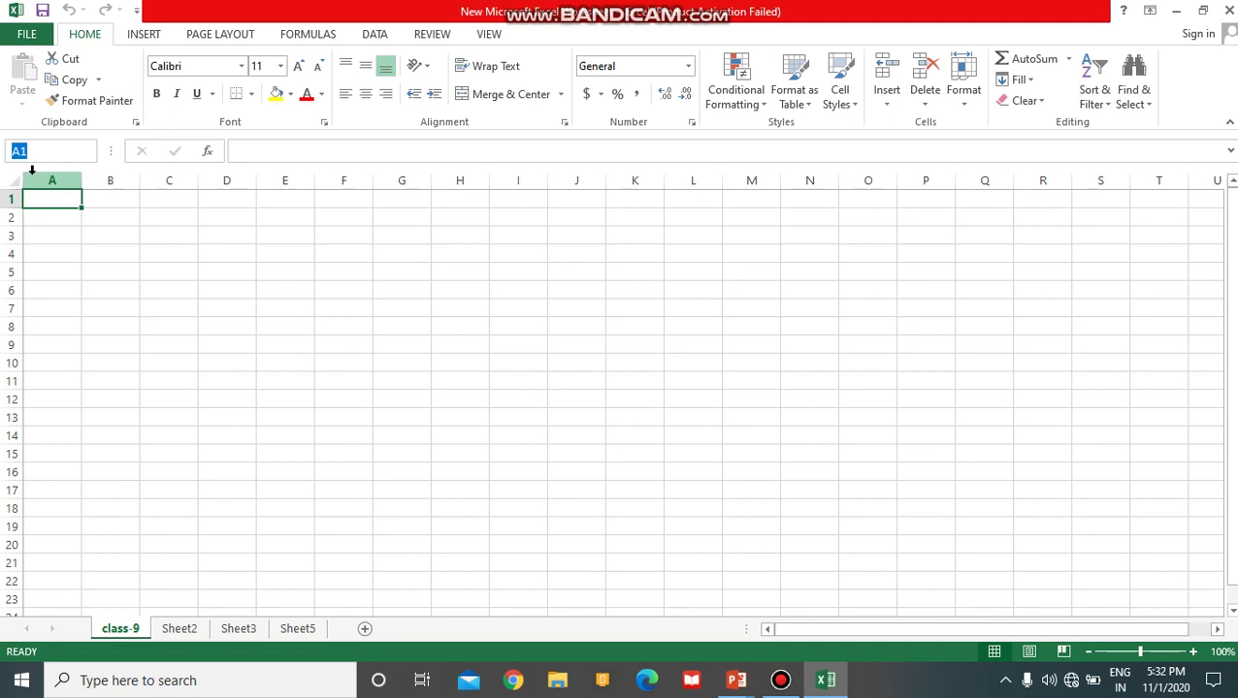
text(t11)
key(Return)
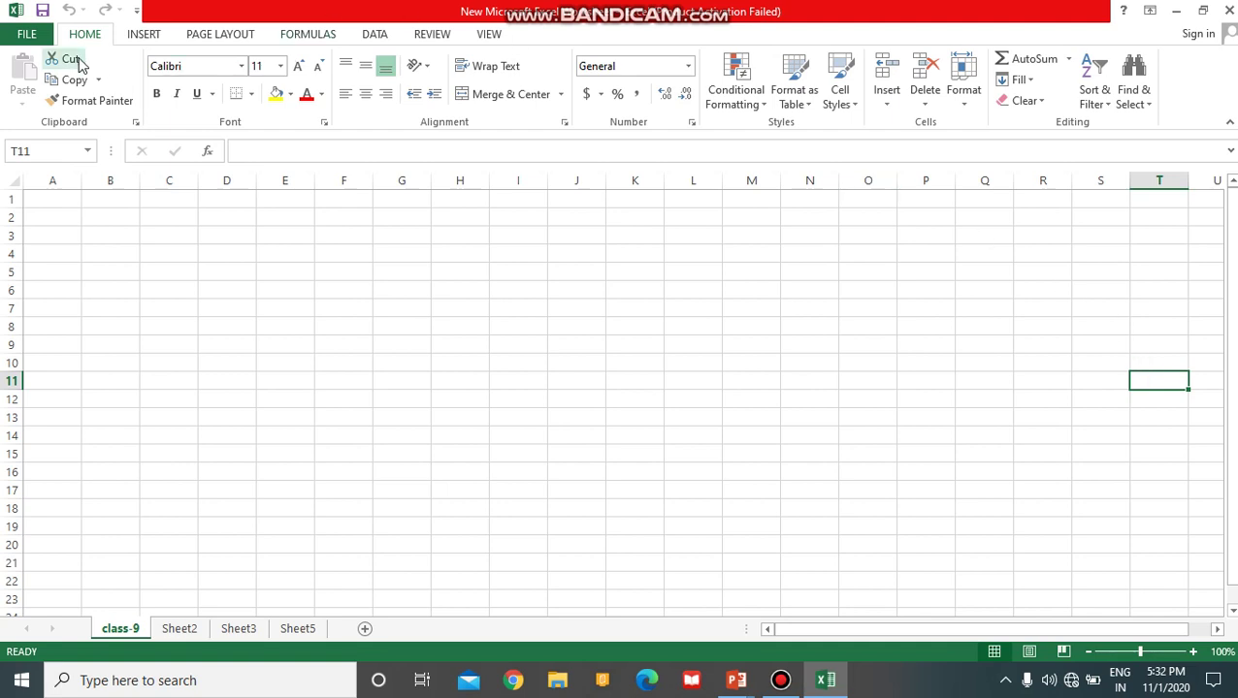
Go to the last row of column A by entering the cell address A1048576 in the Name Box.
click(40, 153)
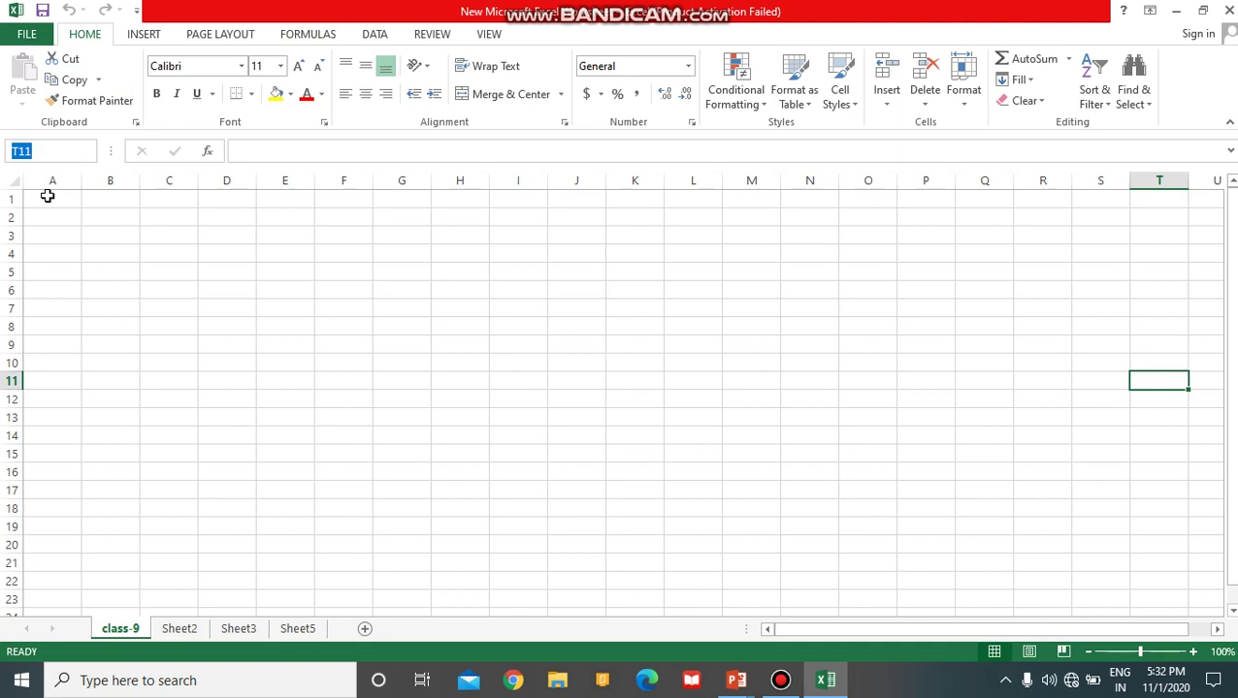
click(40, 151)
drag(40, 150, 5, 150)
text(a1048)
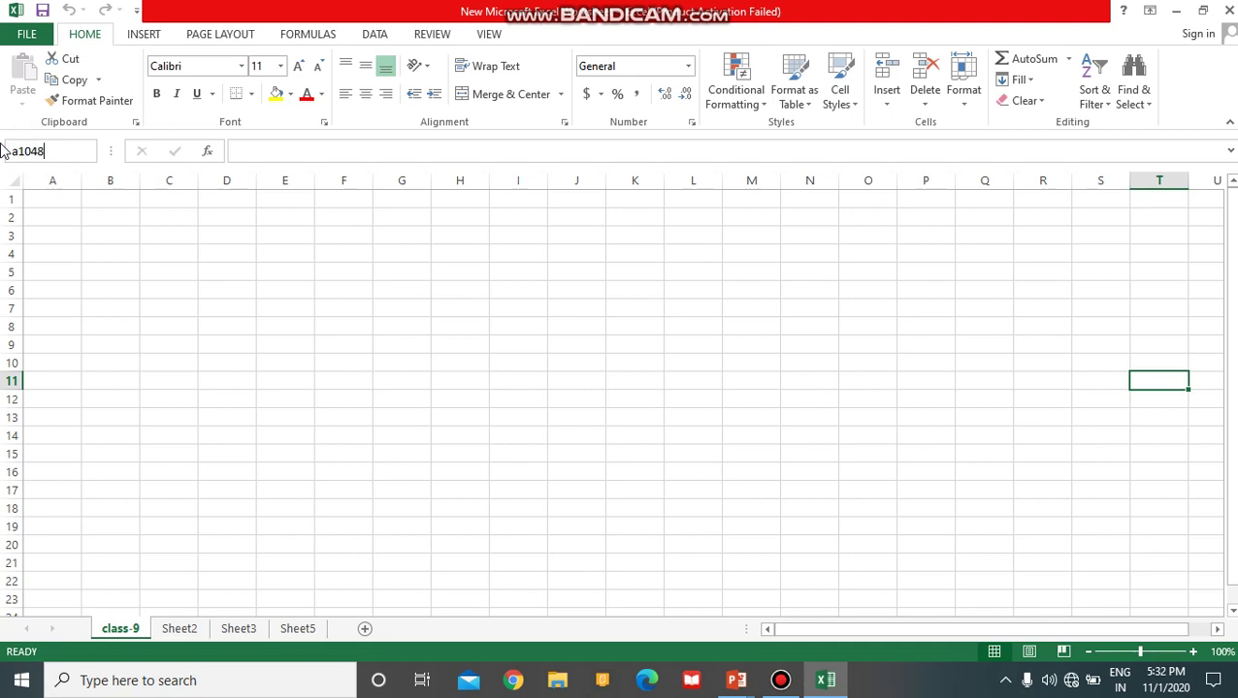
text(576)
key(Return)
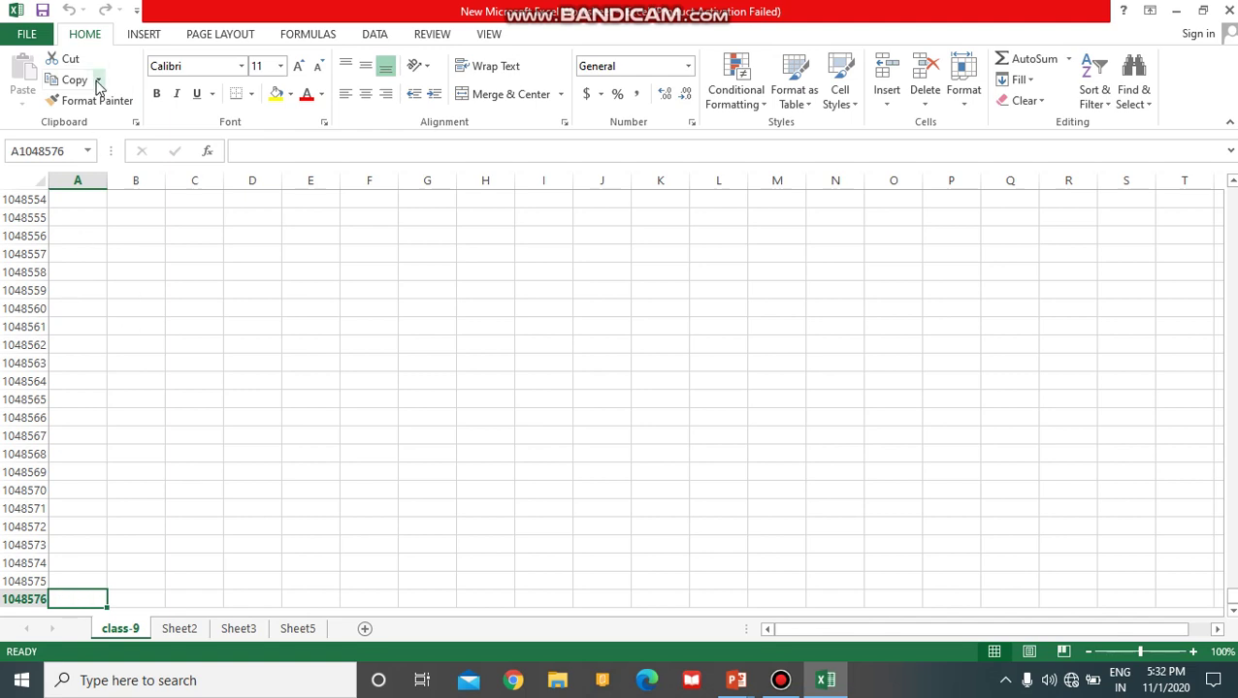
Go to the very last cell of the worksheet by entering the address XFD1048576 in the Name Box.
click(68, 150)
text(a1048576)
key(Return)
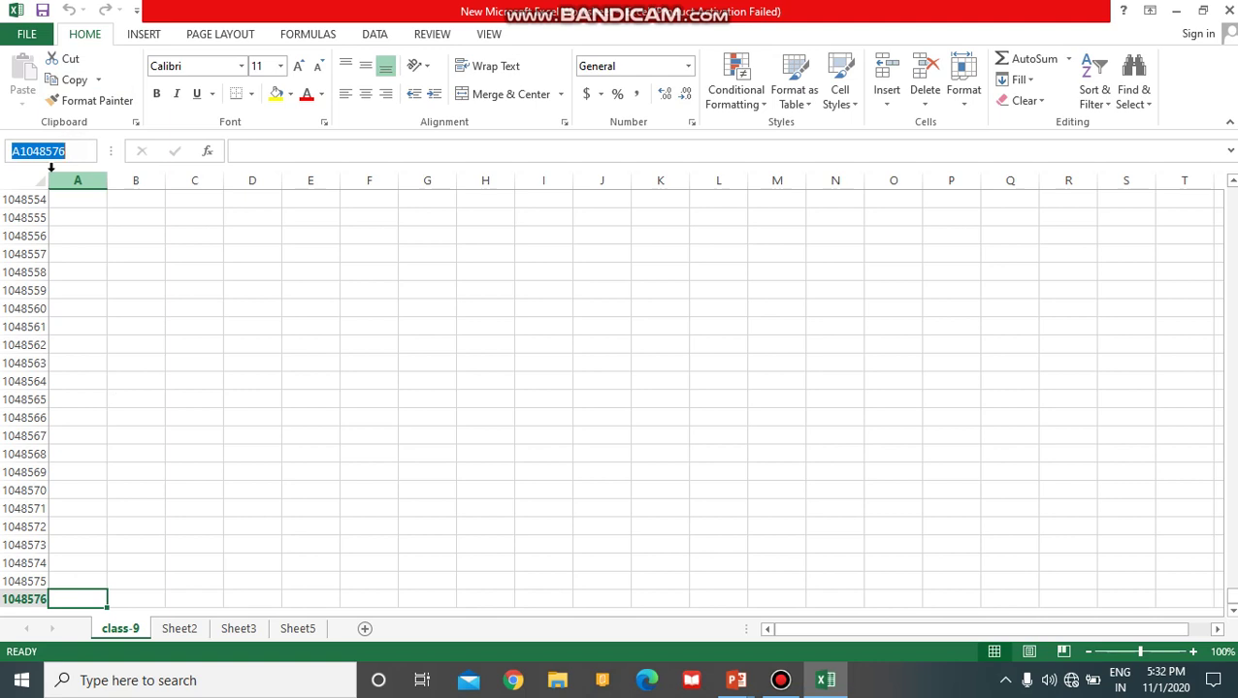
text(xfd)
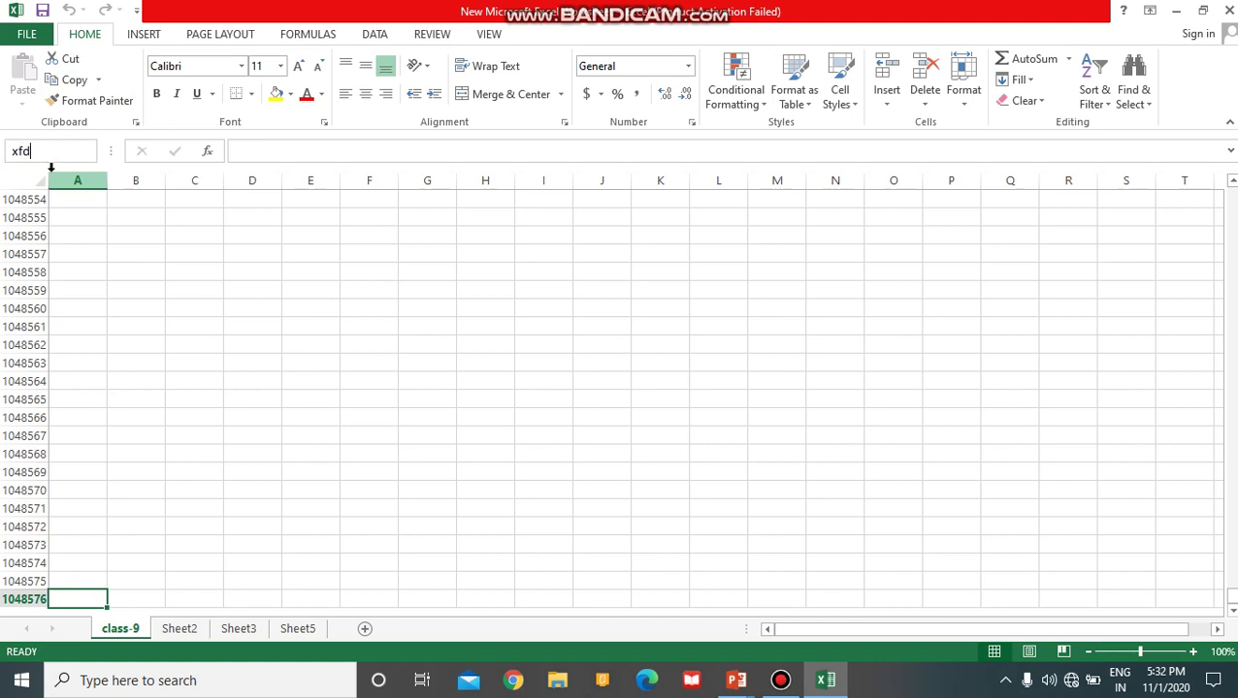
text(1048576)
key(Return)
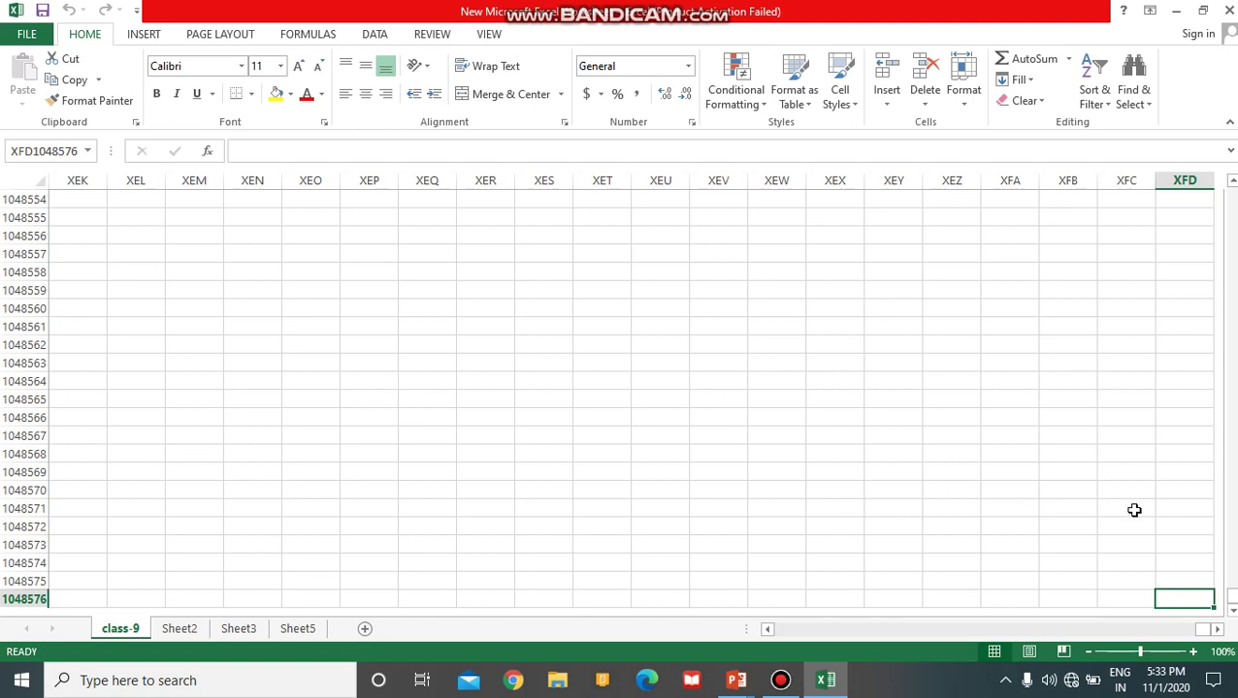
Return to the first cell of the worksheet by entering the address A1 in the Name Box.
click(54, 153)
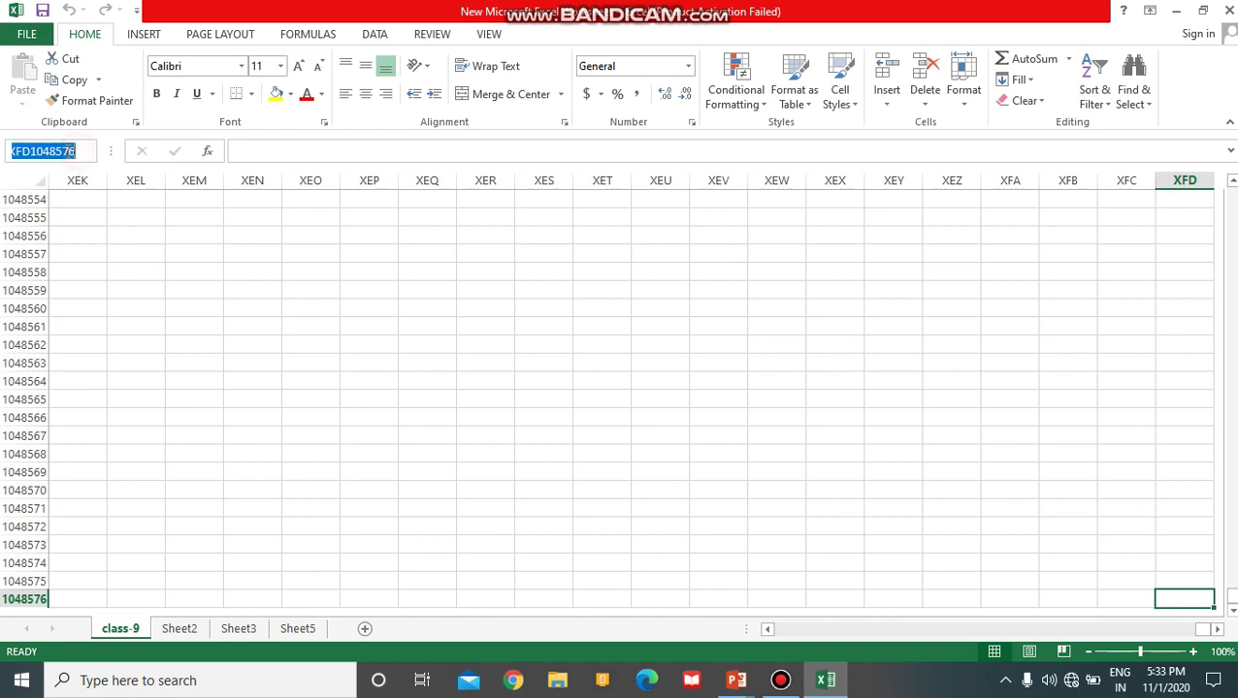
text(a1)
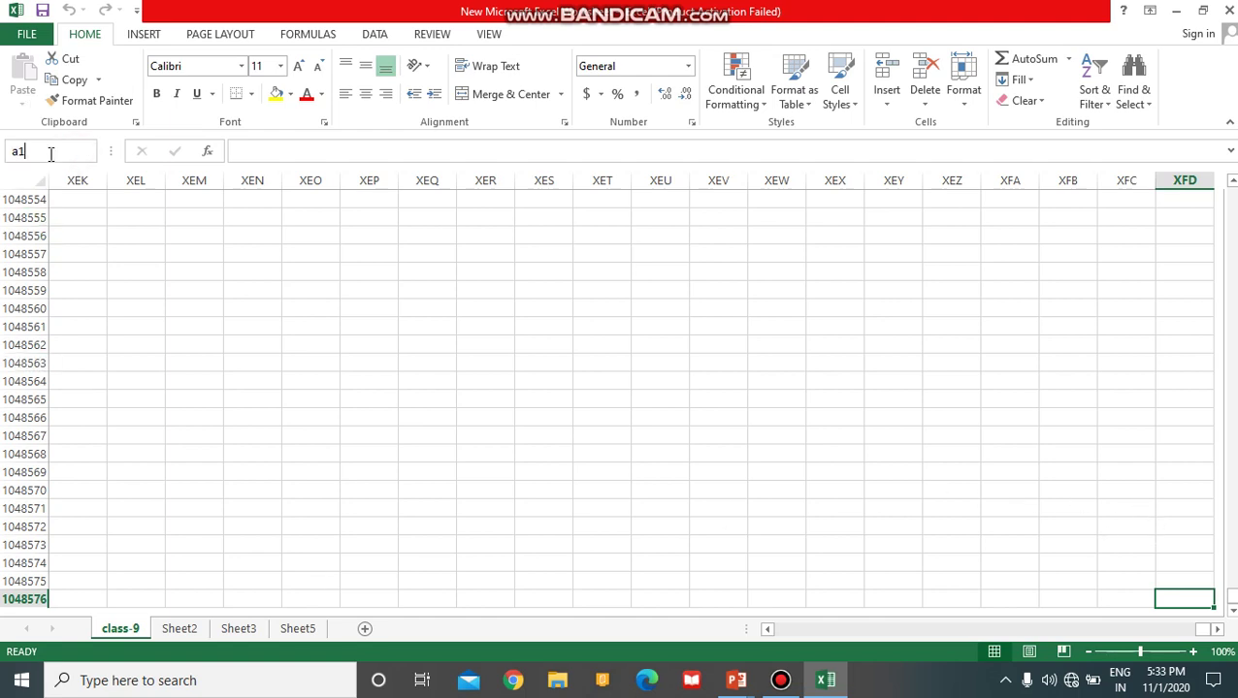
key(Return)
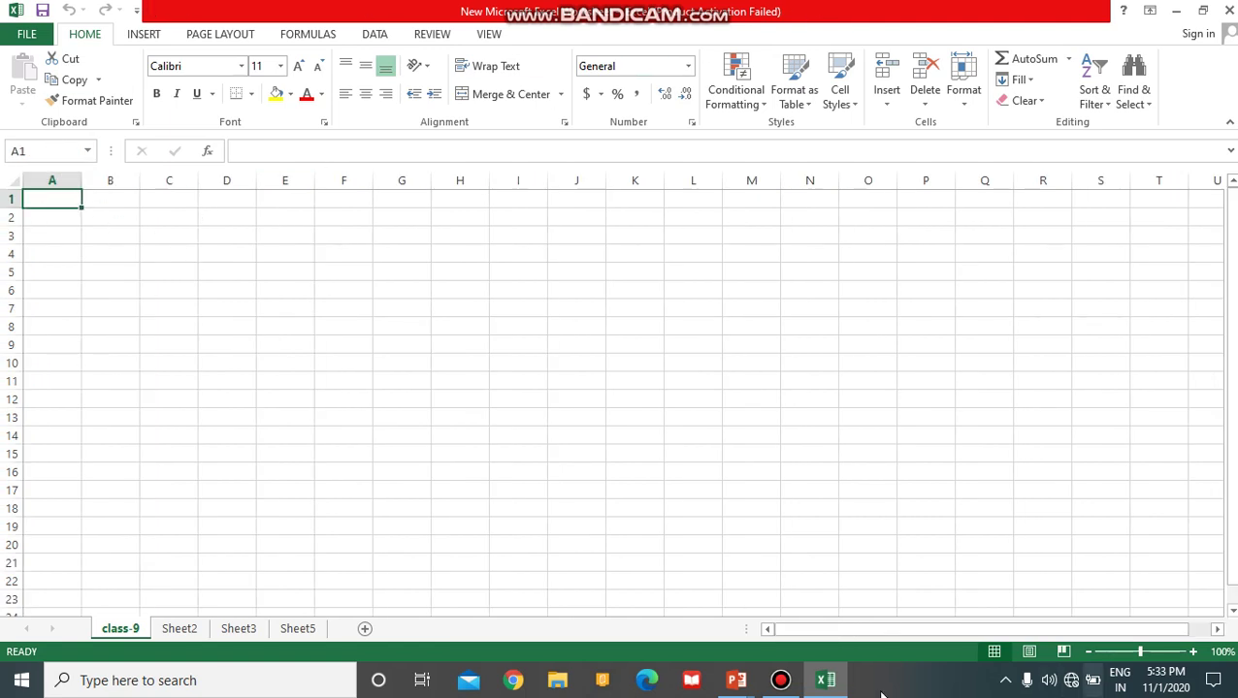
click(782, 683)
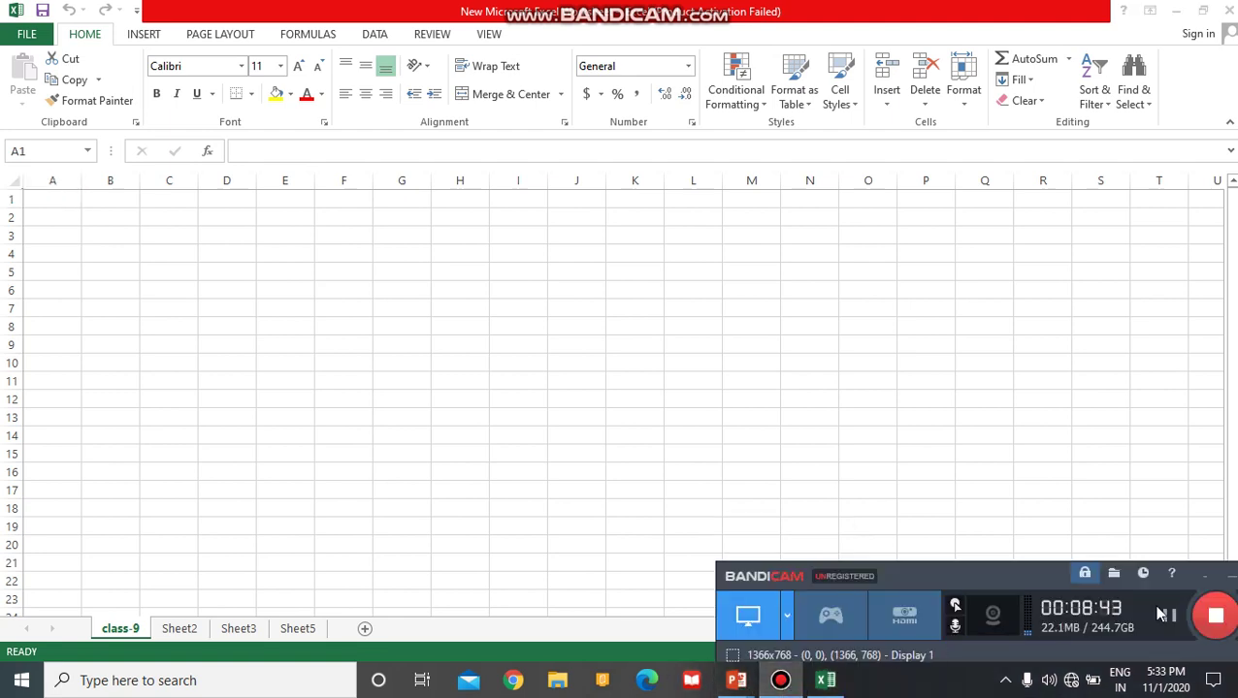
click(1212, 618)
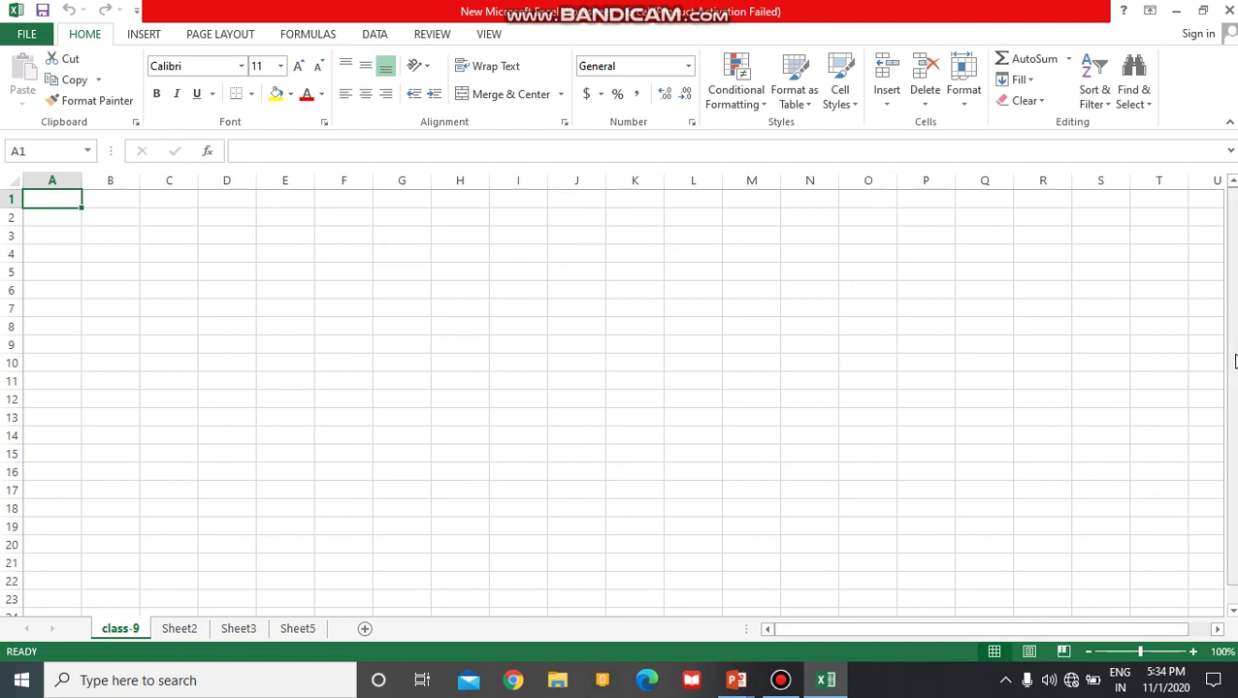
Demonstrate the horizontal and vertical scroll bars by shifting the sheet view one column across and one row down.
drag(922, 629, 977, 629)
drag(1230, 289, 1230, 297)
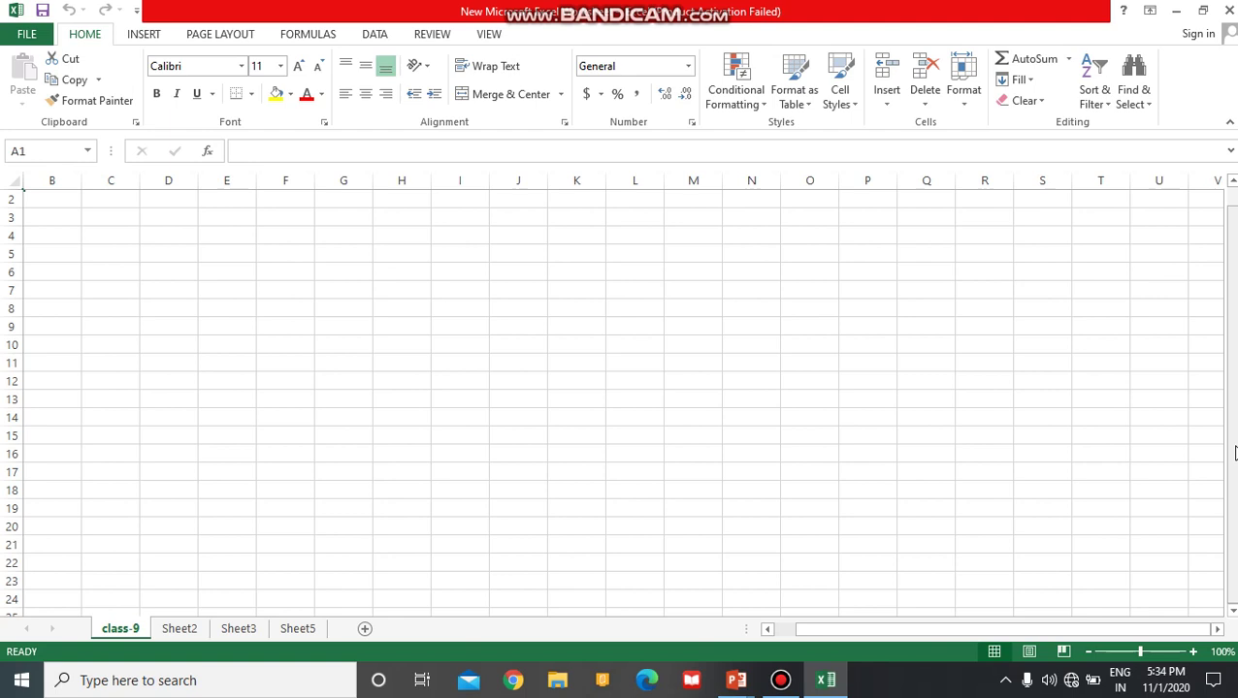
Switch to the PowerPoint slide show and draw yellow tick marks beside Scroll Bar and Row header in the components list.
mouse_move(743, 689)
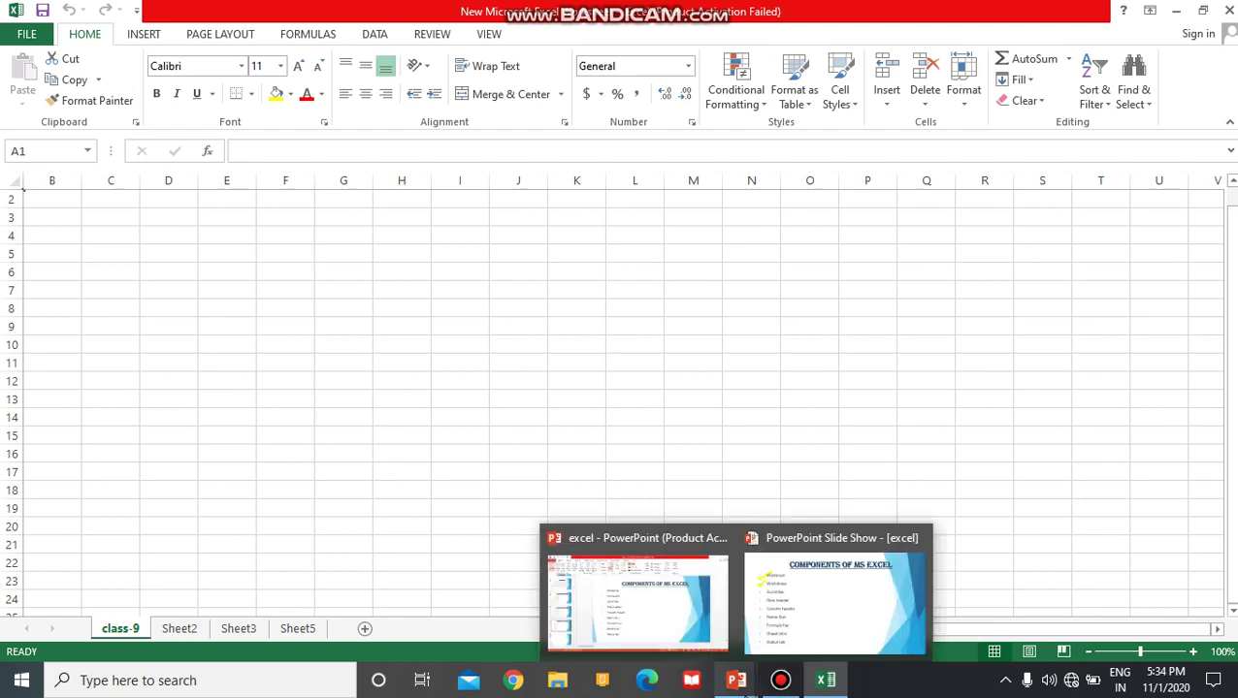
click(817, 616)
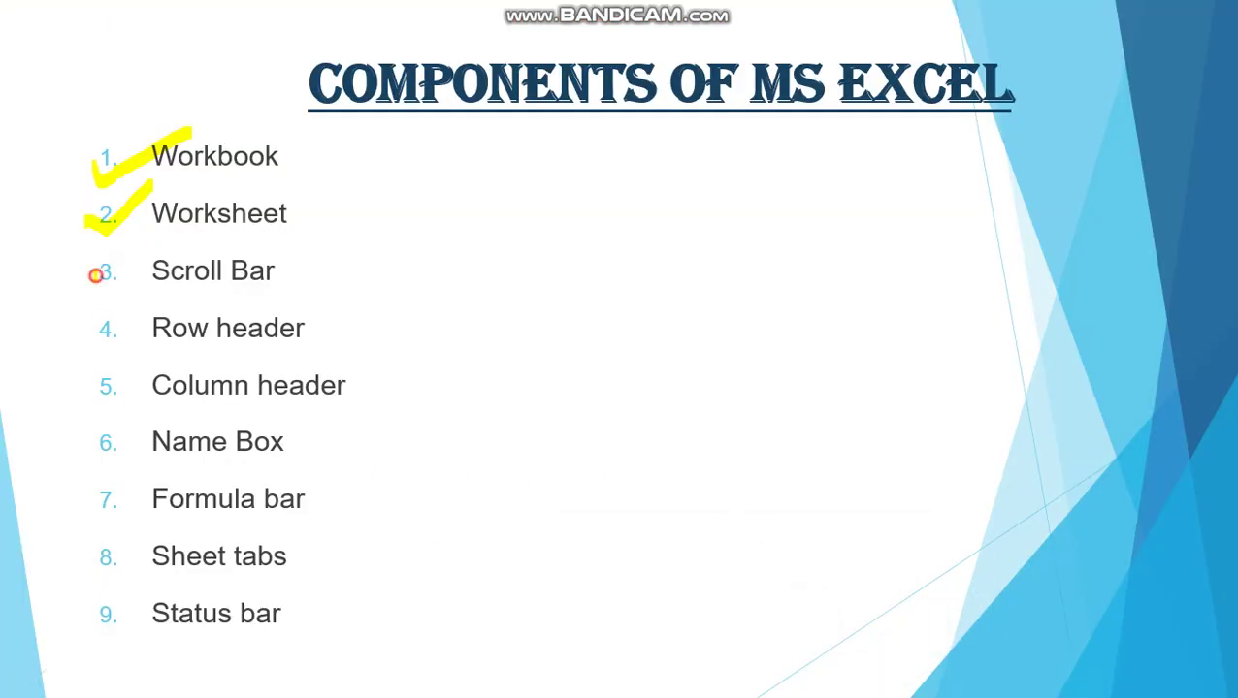
drag(95, 275, 143, 242)
drag(95, 331, 96, 346)
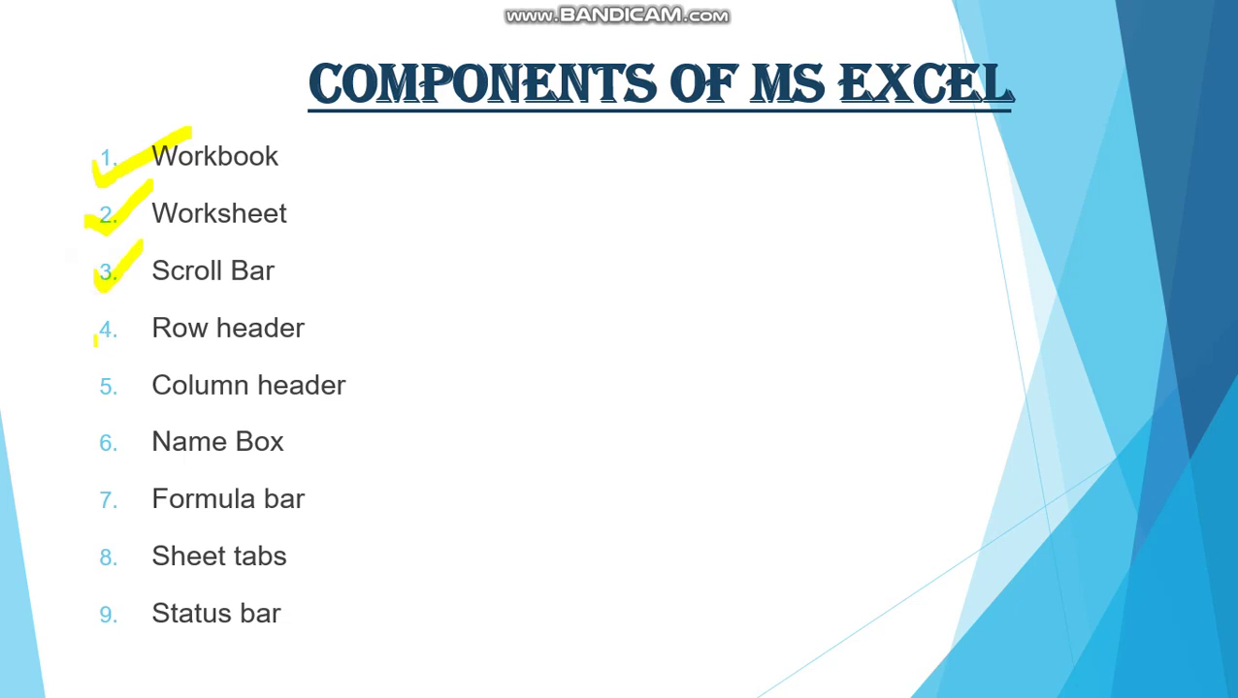
drag(95, 339, 158, 297)
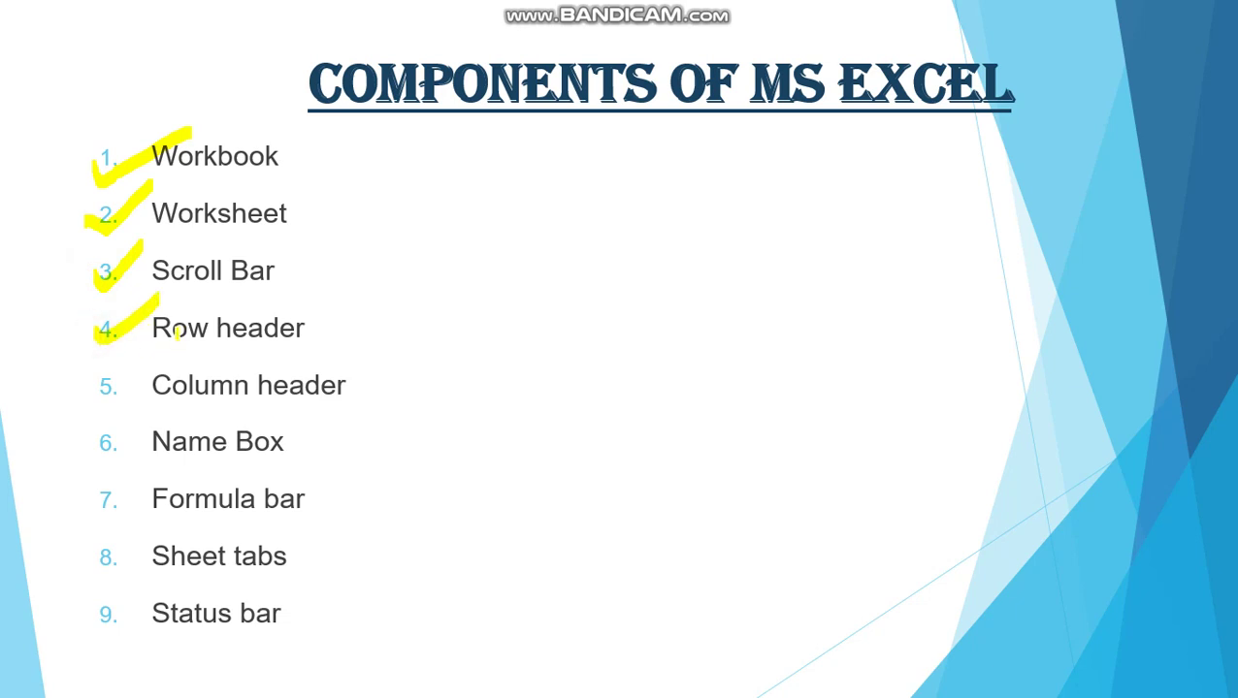